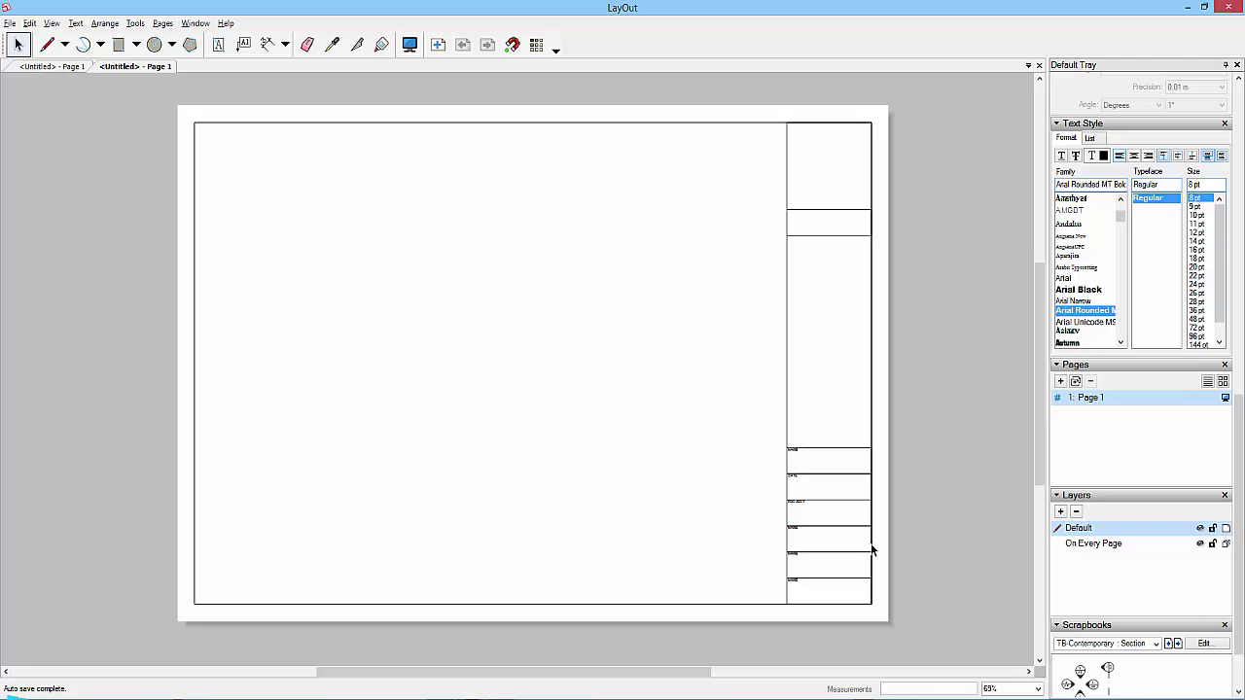
- Open LayOut Preferences on the Folders page and move the dialog down onto the page
{"action": "left_click", "coordinate": [10, 23]}
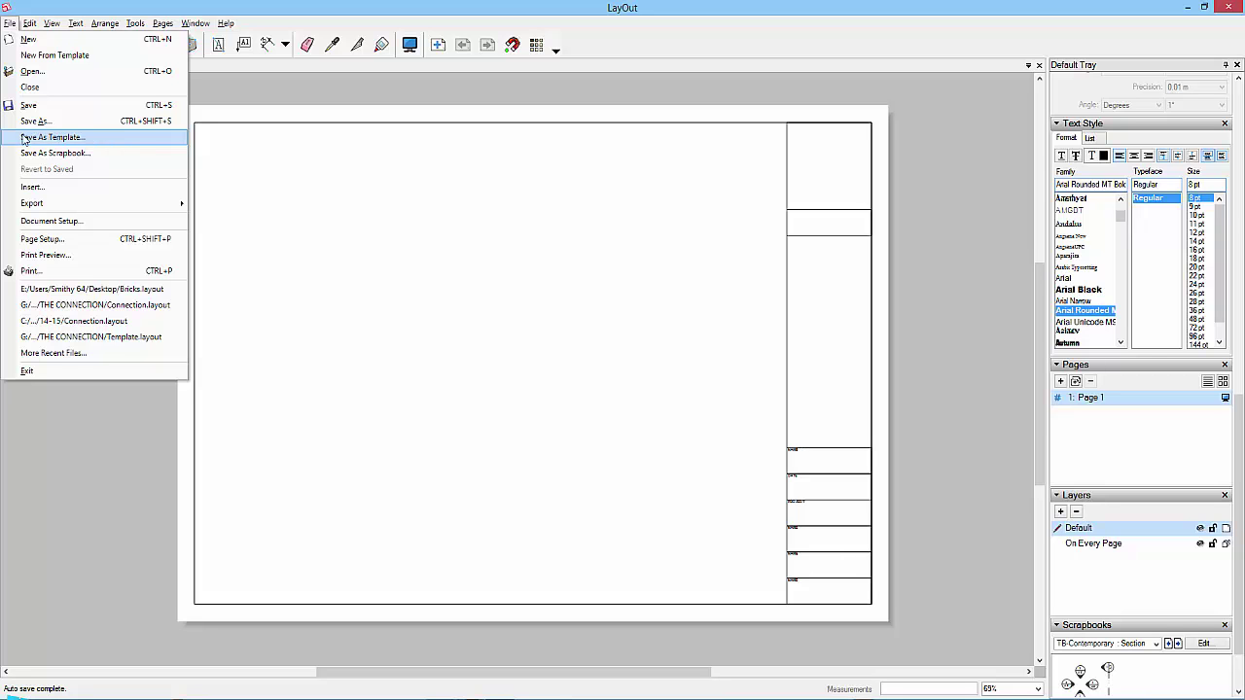
{"action": "mouse_move", "coordinate": [30, 22]}
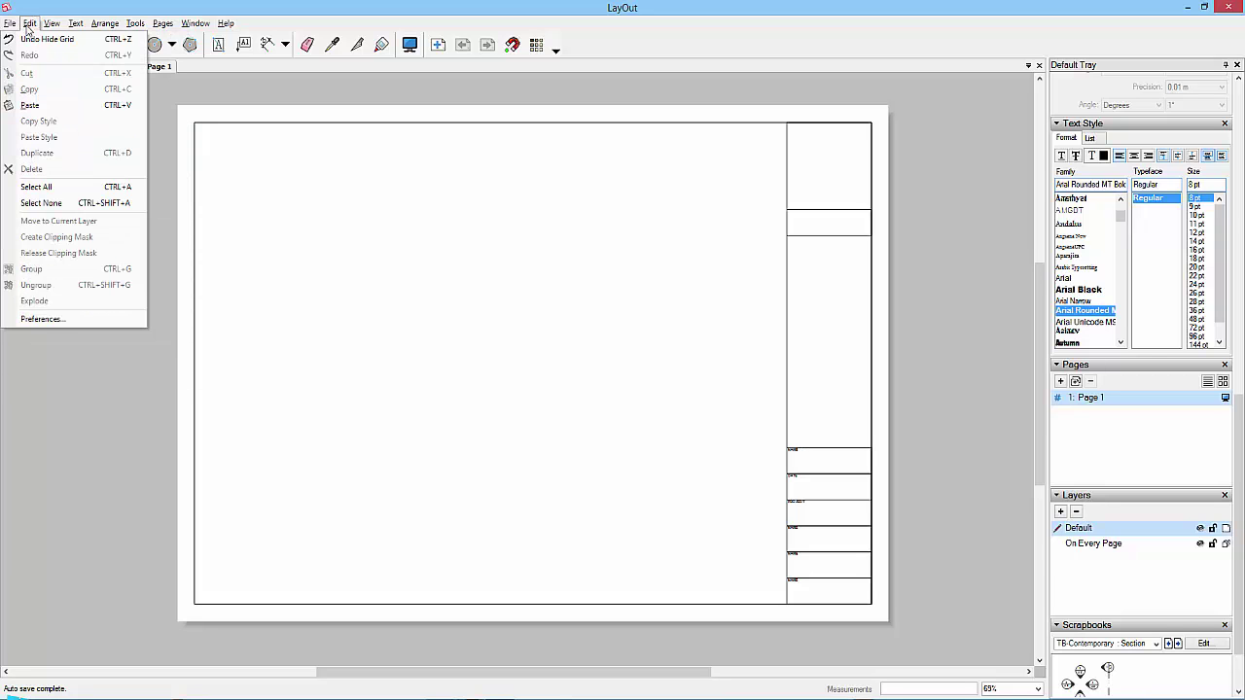
{"action": "left_click", "coordinate": [49, 320]}
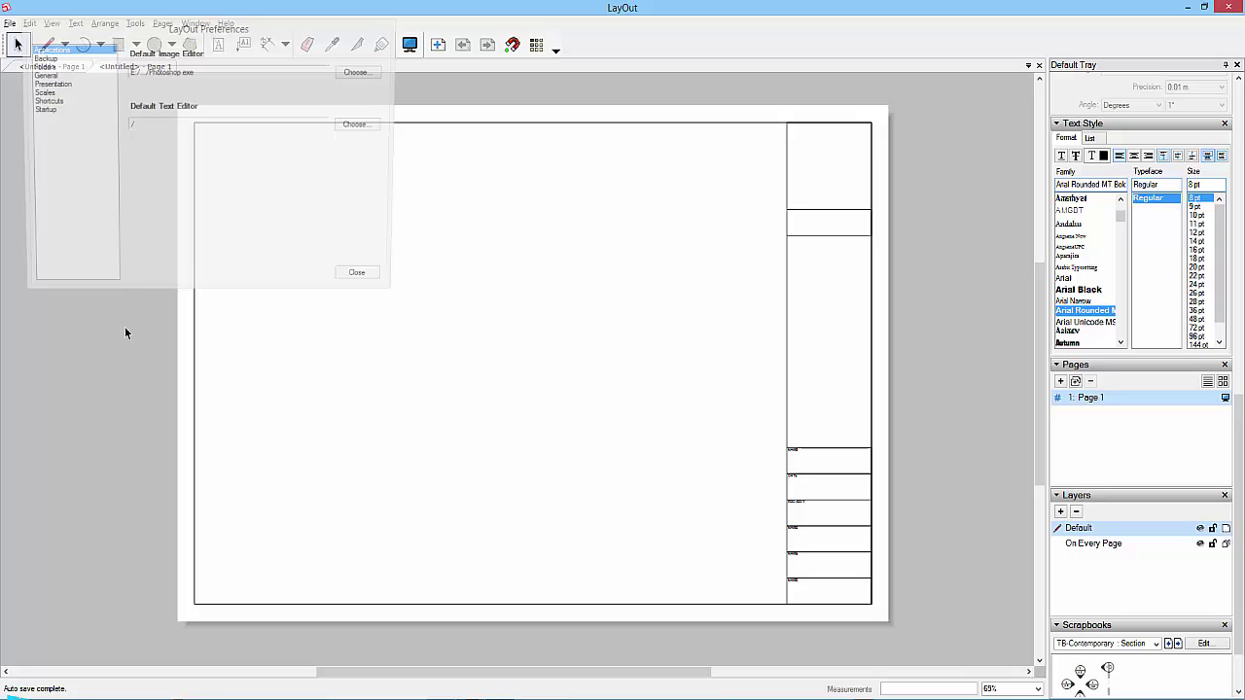
{"action": "left_click", "coordinate": [41, 66]}
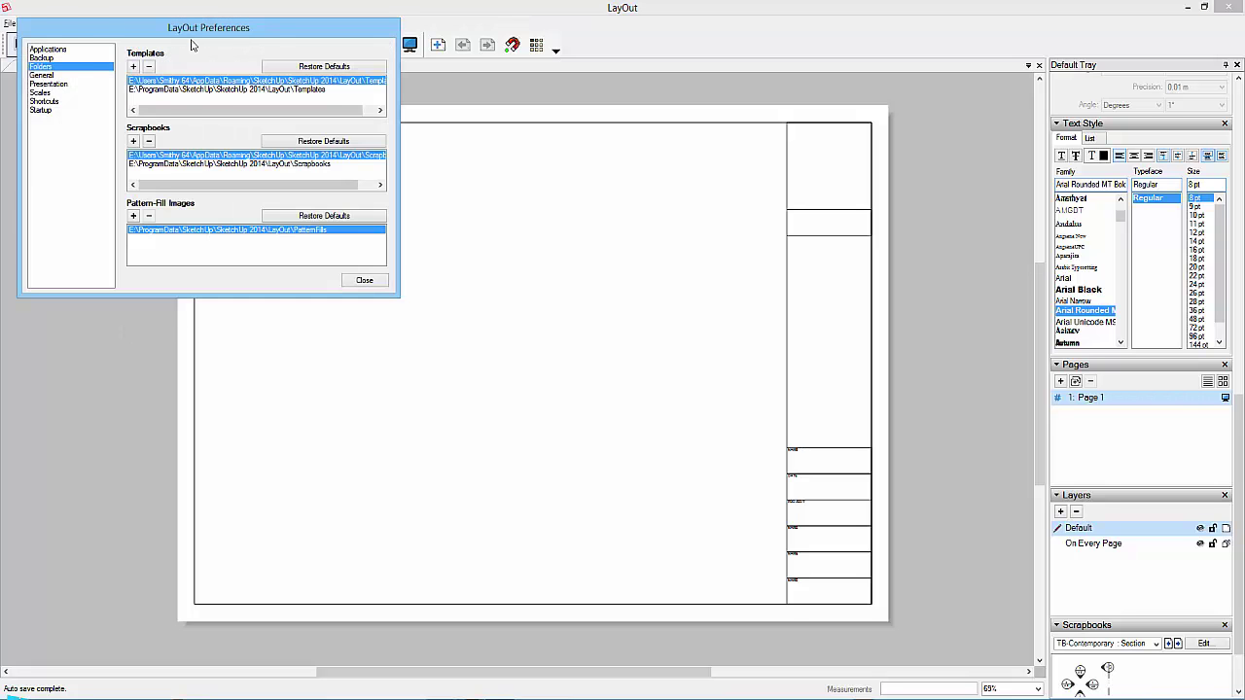
{"action": "left_click_drag", "start_coordinate": [193, 30], "coordinate": [381, 158]}
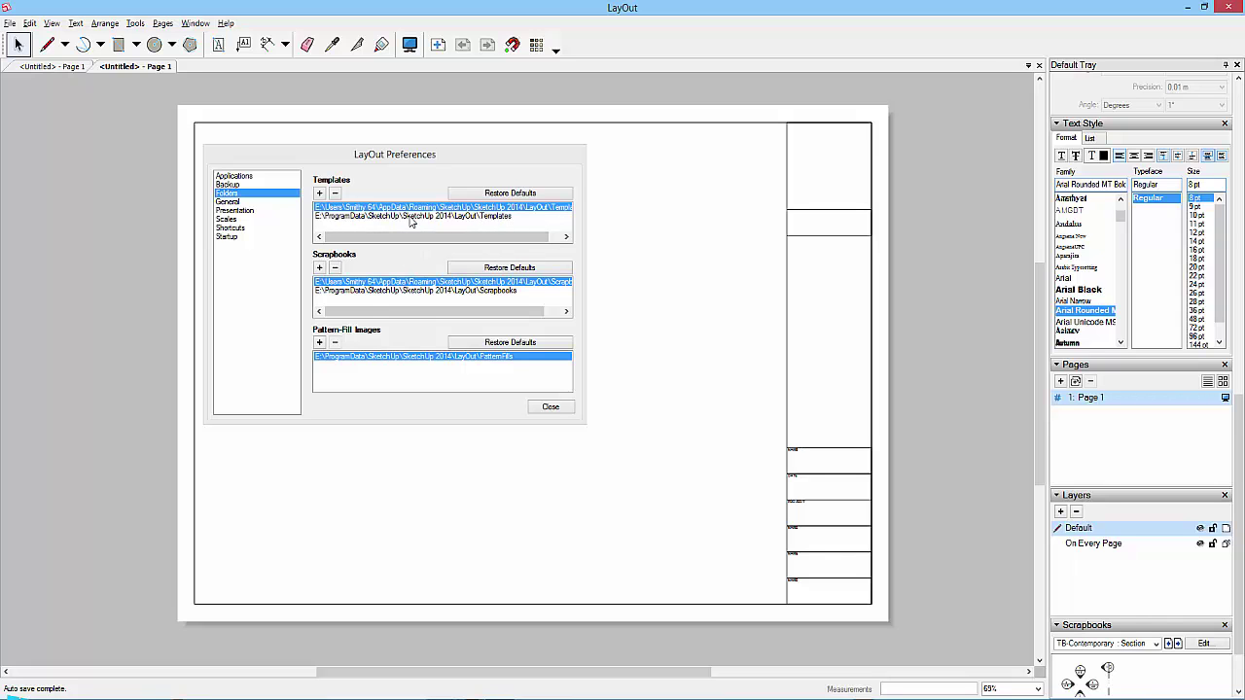
- Add the Desktop as a Templates folder, then remove it from the list again
{"action": "left_click", "coordinate": [318, 196]}
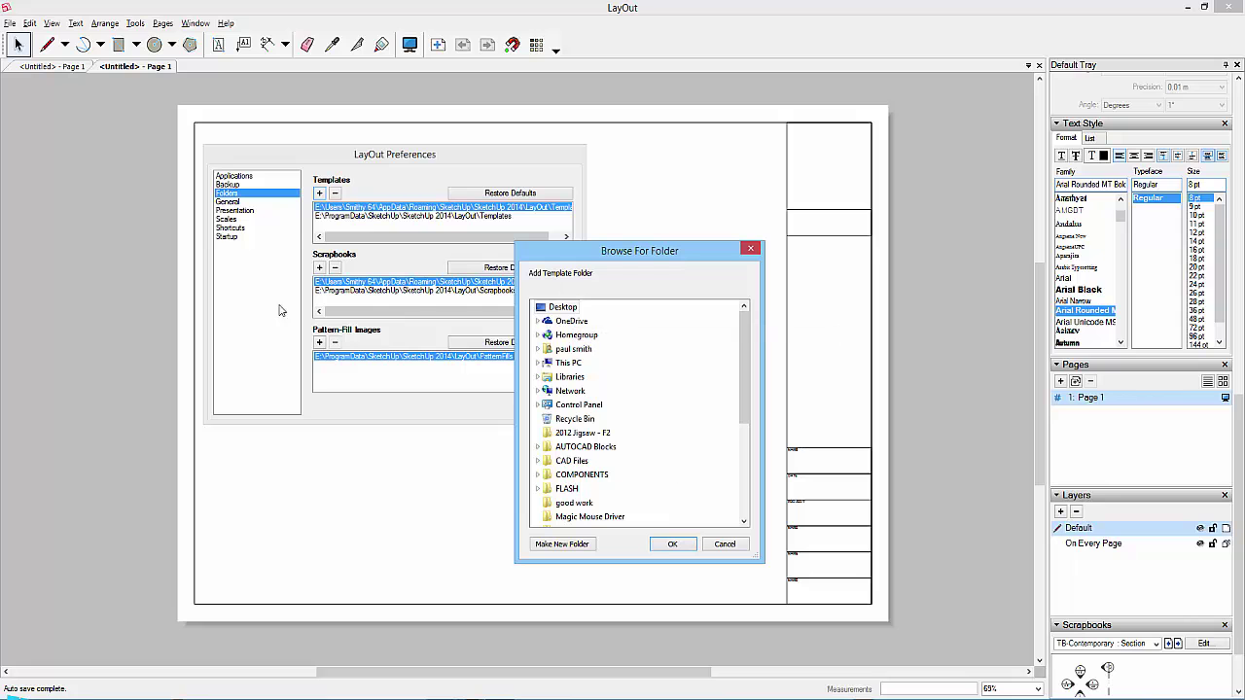
{"action": "left_click", "coordinate": [672, 544]}
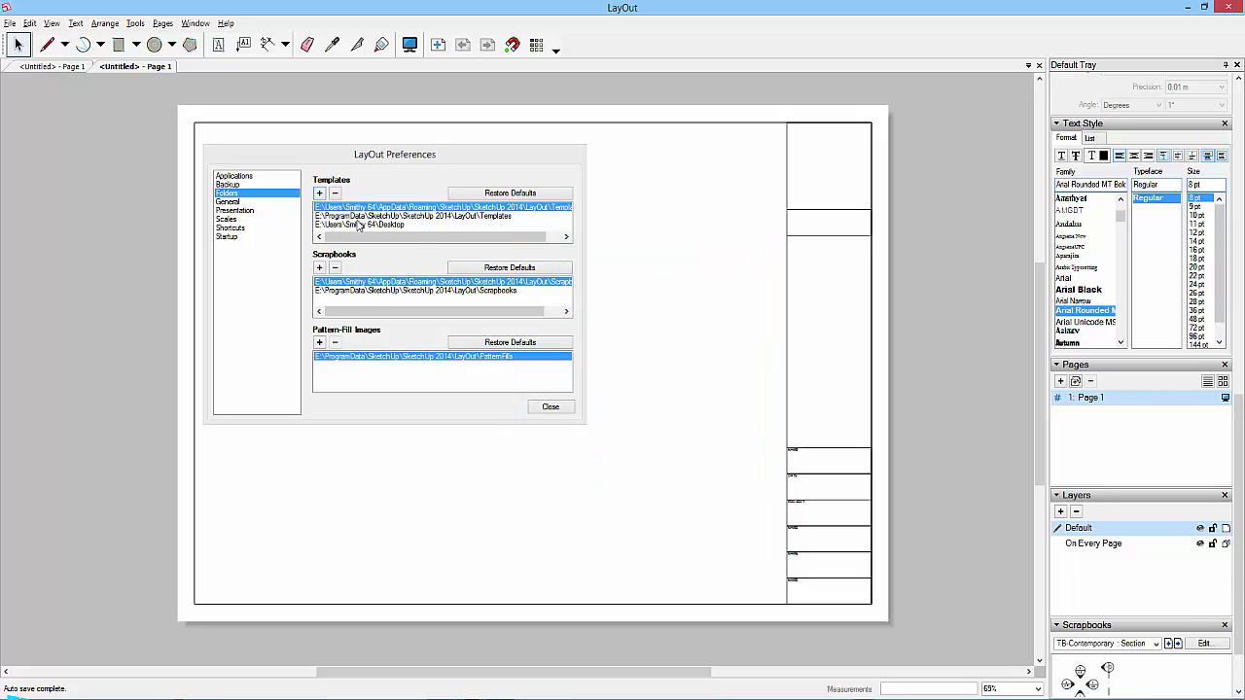
{"action": "left_click", "coordinate": [391, 225]}
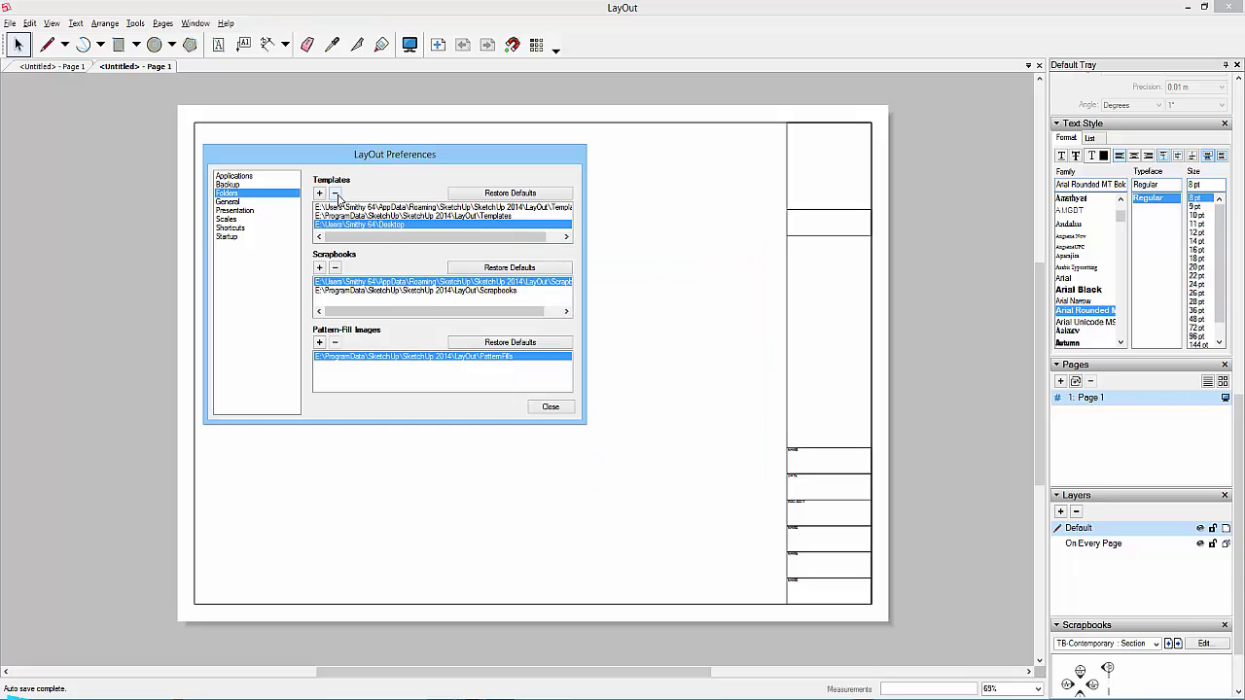
{"action": "left_click", "coordinate": [335, 193]}
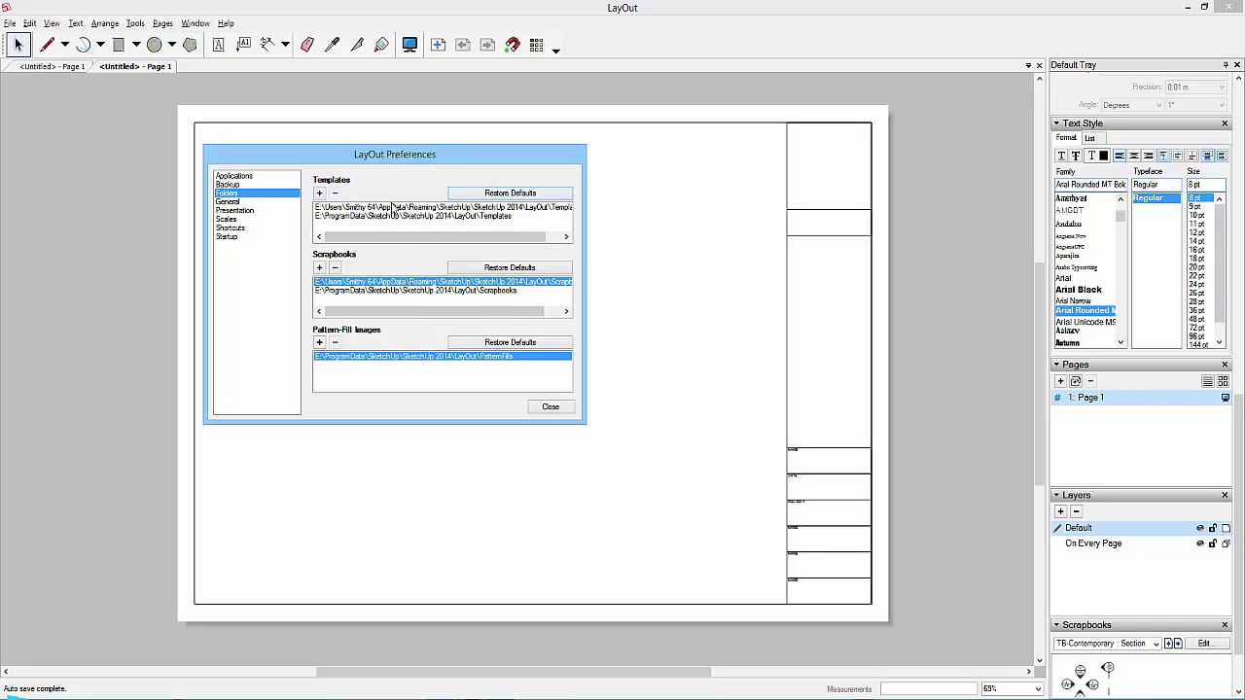
{"action": "left_click", "coordinate": [557, 455]}
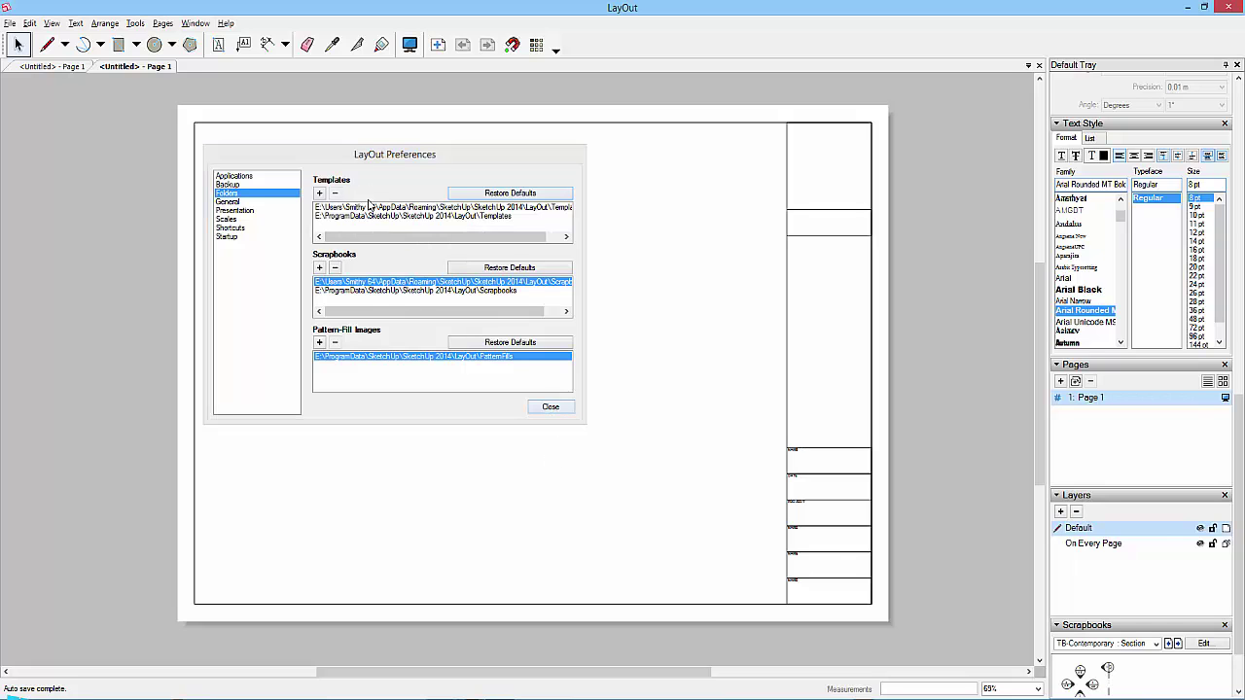
- Close Preferences and save the document as a template named 'Layout Template' in My Templates
{"action": "left_click", "coordinate": [556, 416]}
{"action": "left_click", "coordinate": [551, 408]}
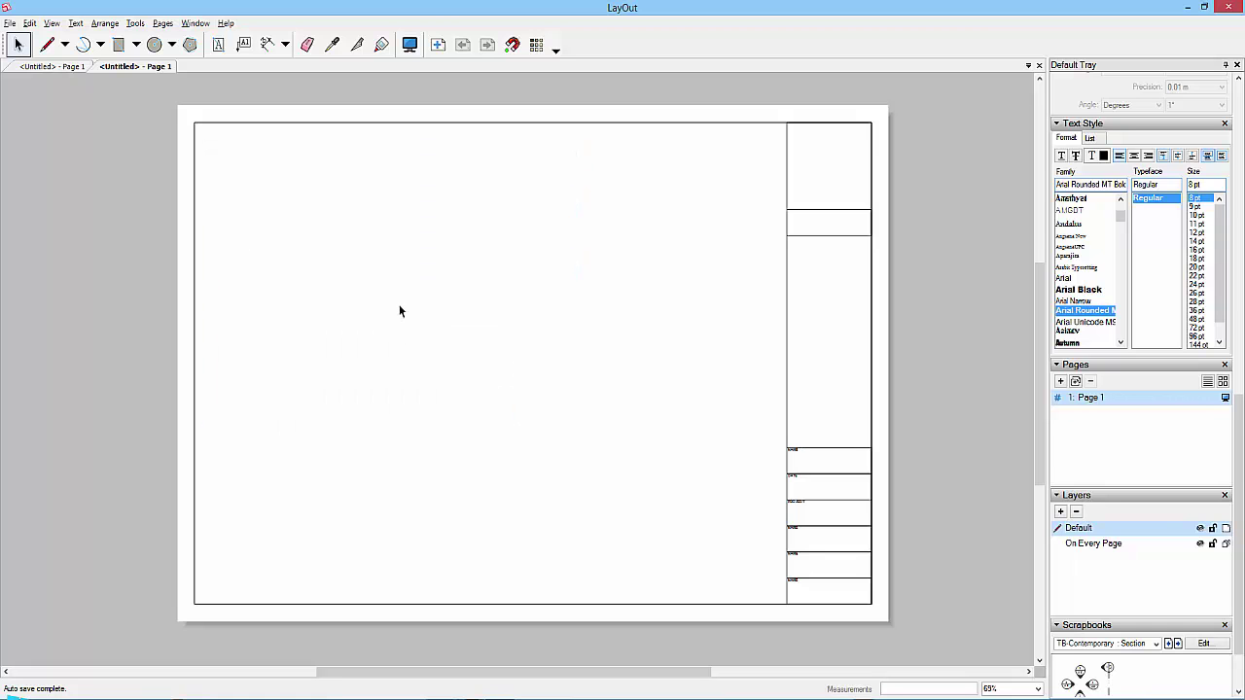
{"action": "left_click", "coordinate": [9, 22]}
{"action": "left_click", "coordinate": [39, 137]}
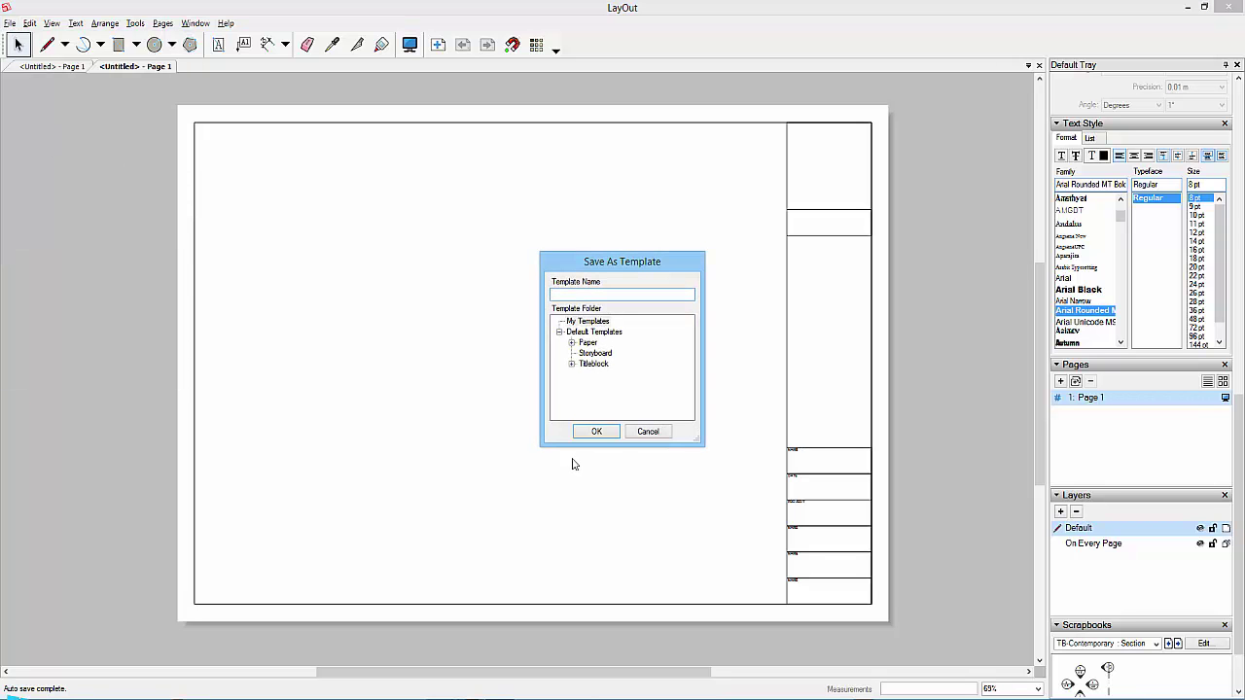
{"action": "left_click", "coordinate": [595, 323]}
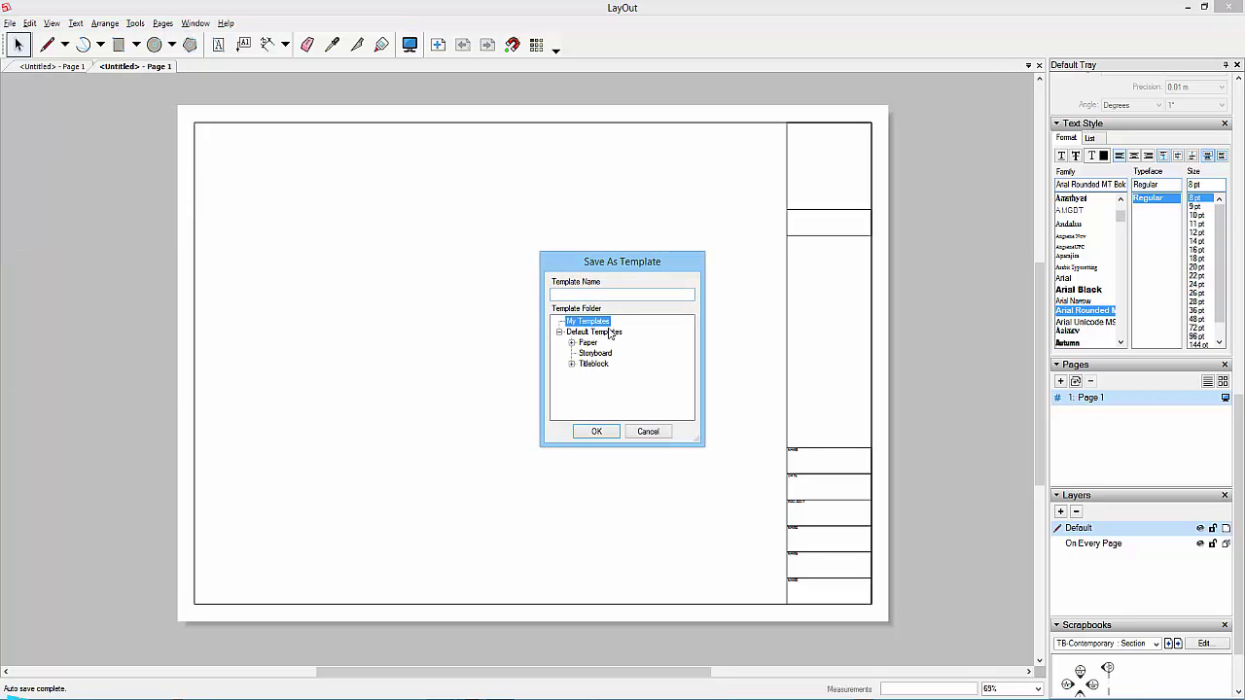
{"action": "left_click", "coordinate": [595, 295]}
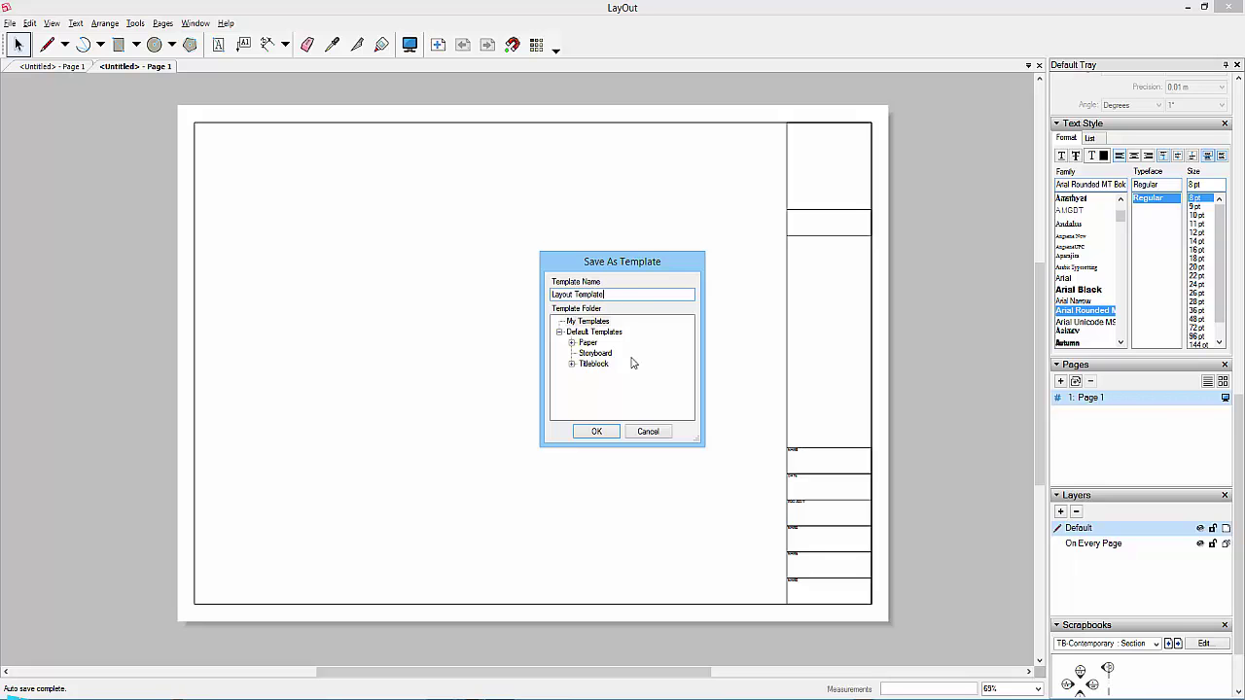
{"action": "left_click", "coordinate": [599, 434]}
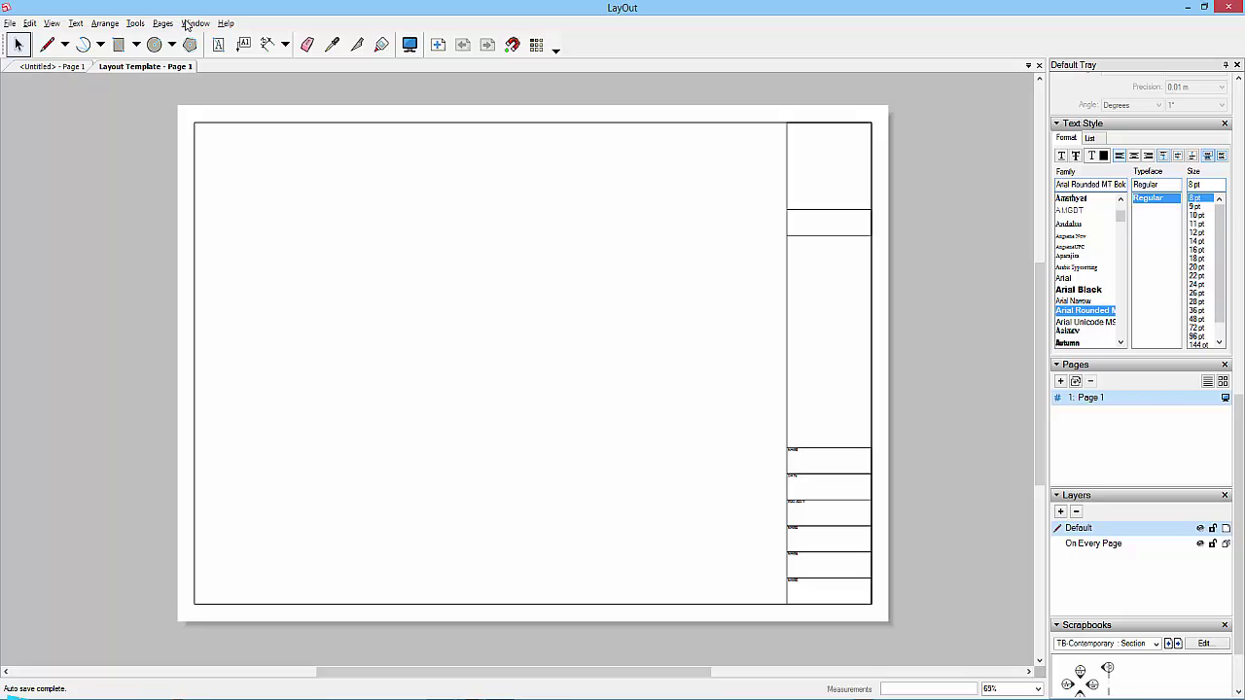
- Close the Layout Template tab, then create a blank new document and close it too
{"action": "right_click", "coordinate": [142, 67]}
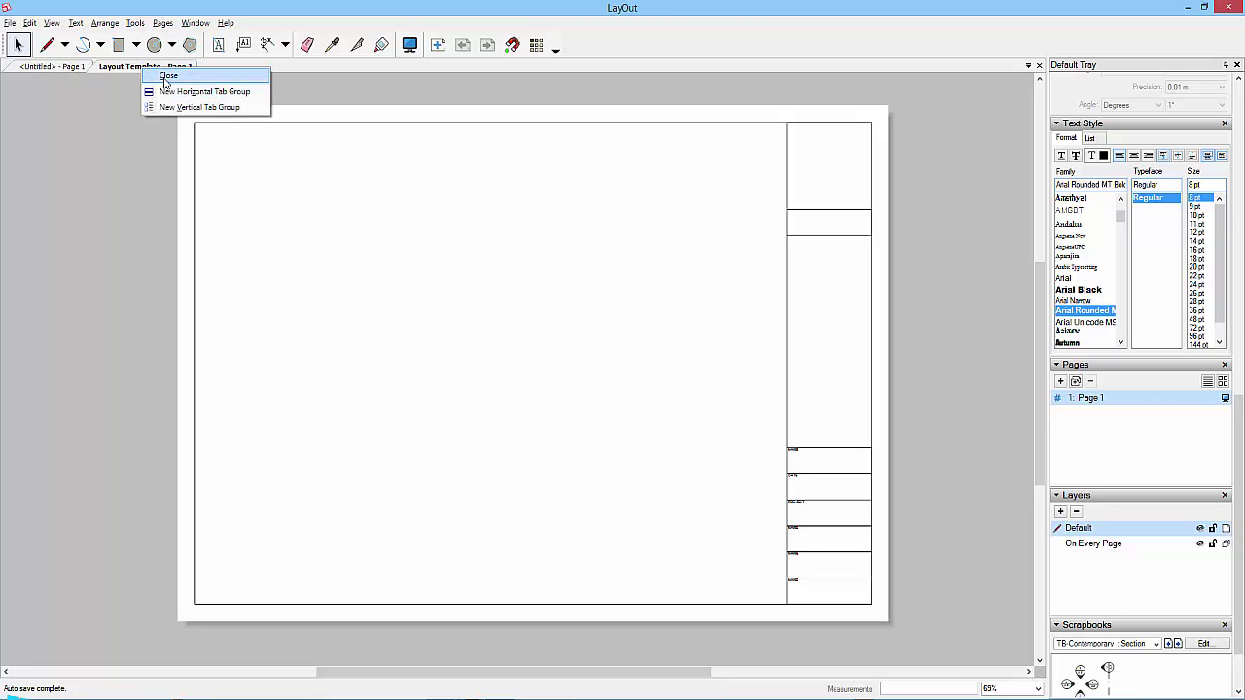
{"action": "left_click", "coordinate": [166, 75]}
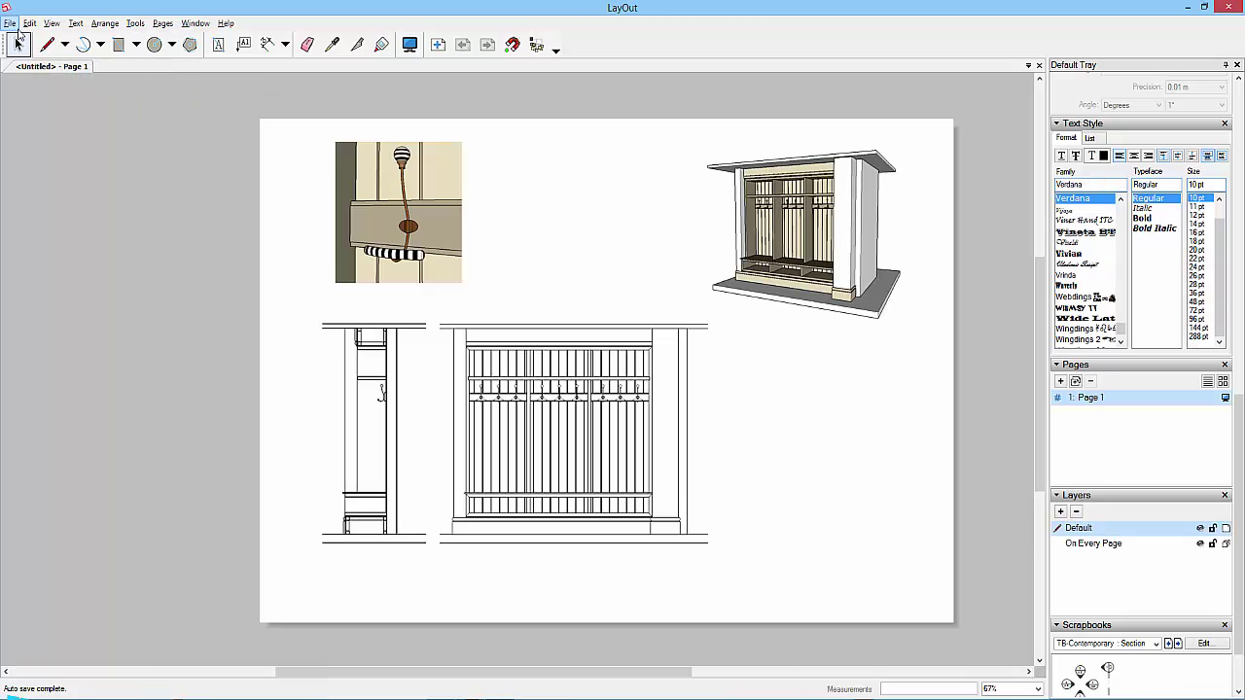
{"action": "left_click", "coordinate": [10, 22]}
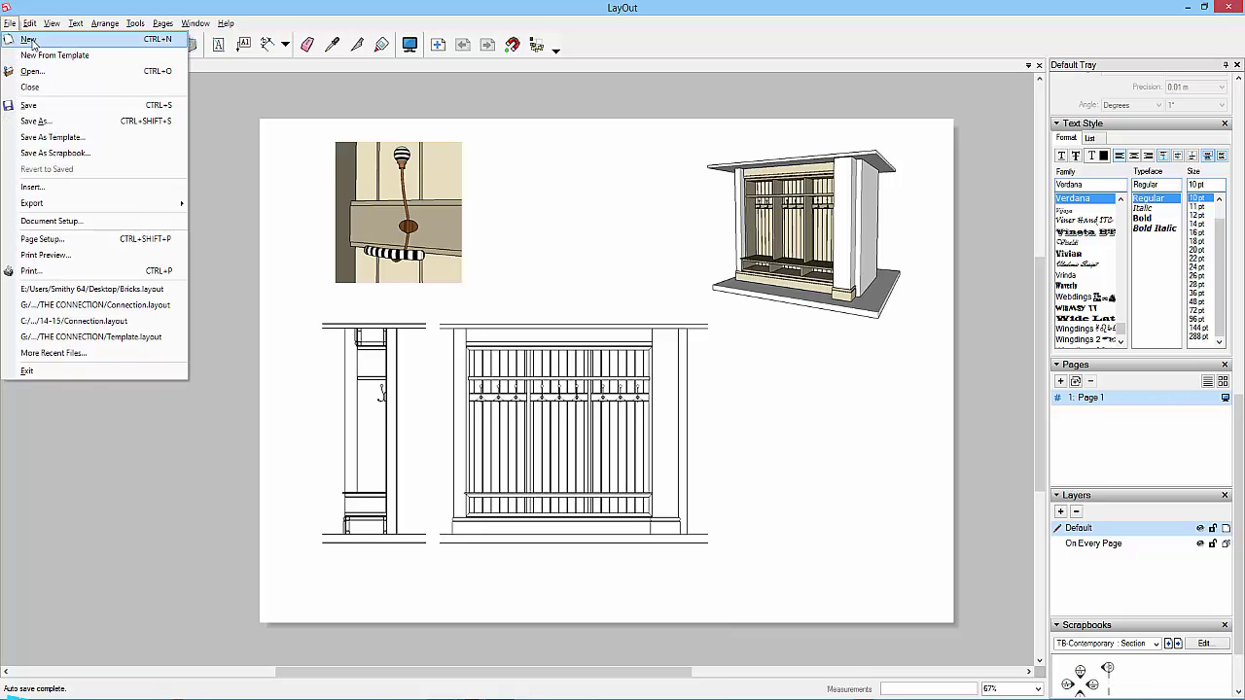
{"action": "left_click", "coordinate": [29, 40]}
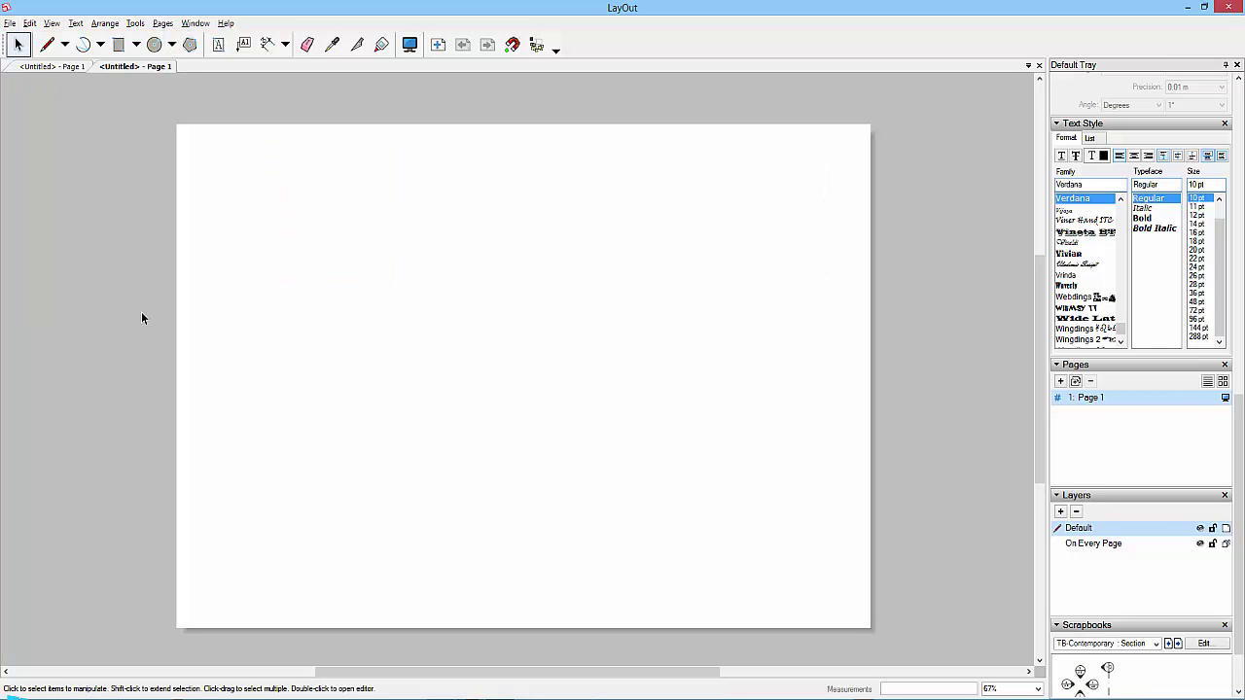
{"action": "right_click", "coordinate": [133, 68]}
{"action": "left_click", "coordinate": [161, 76]}
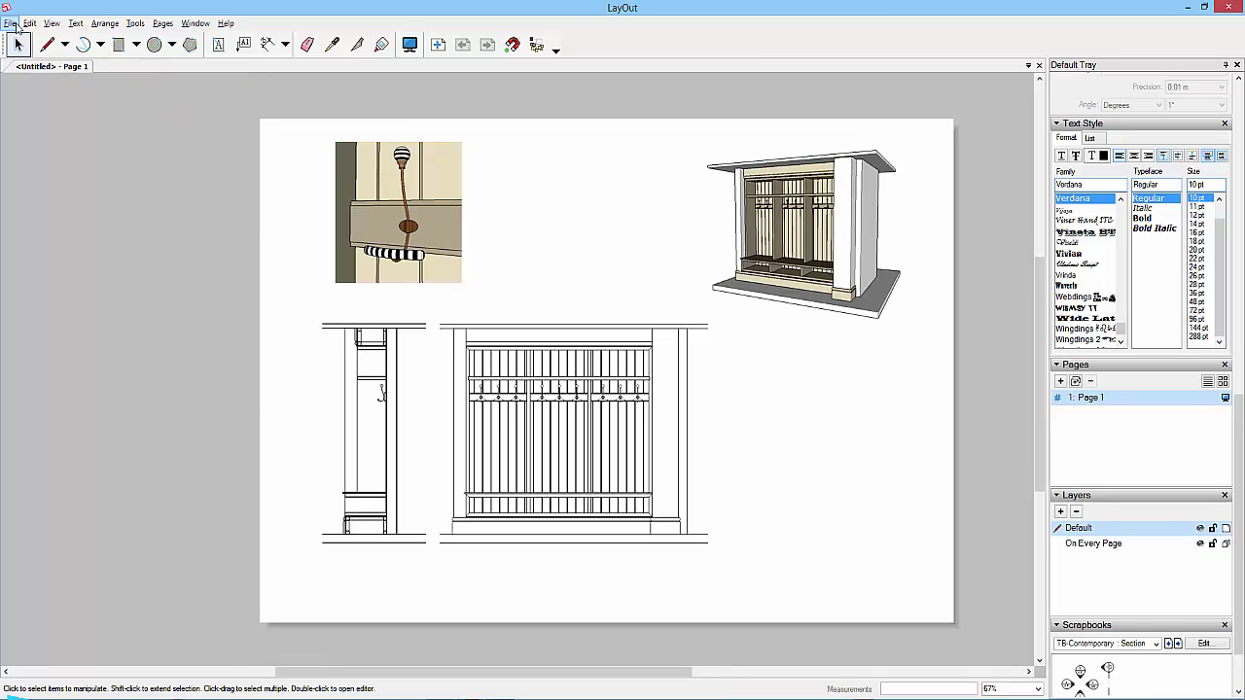
- Open a new document from My Templates > Layout Template, with Always Use Selected Template on
{"action": "left_click", "coordinate": [10, 23]}
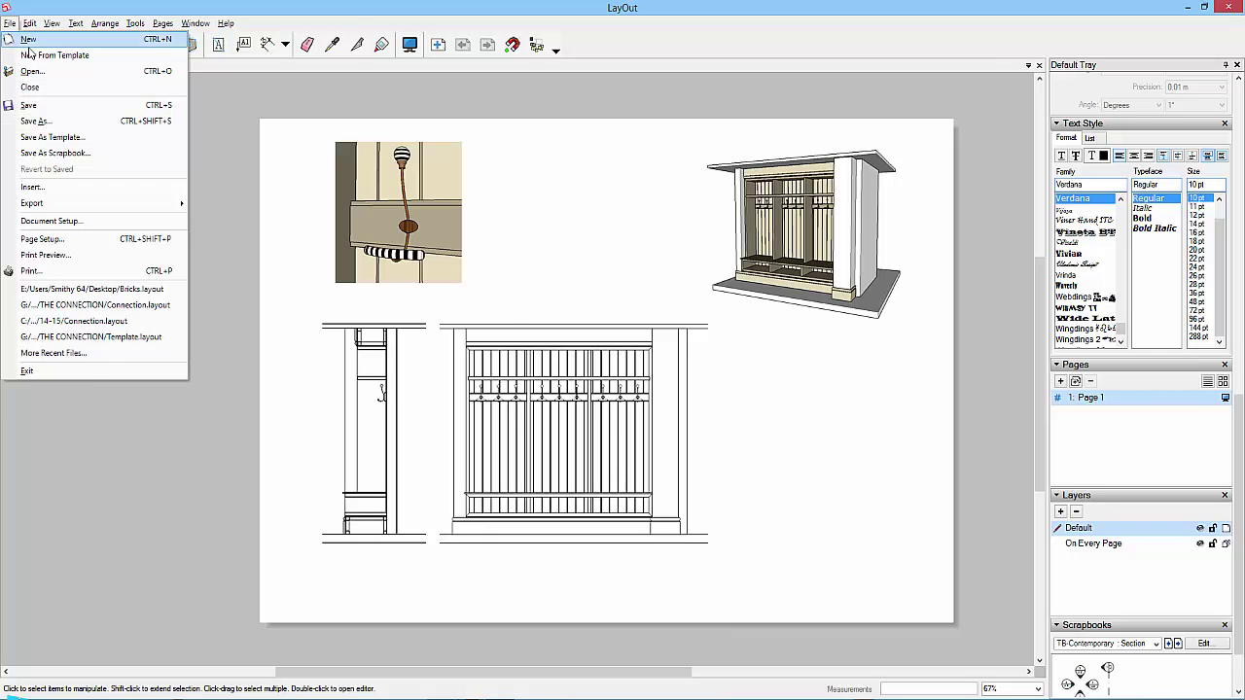
{"action": "left_click", "coordinate": [34, 50]}
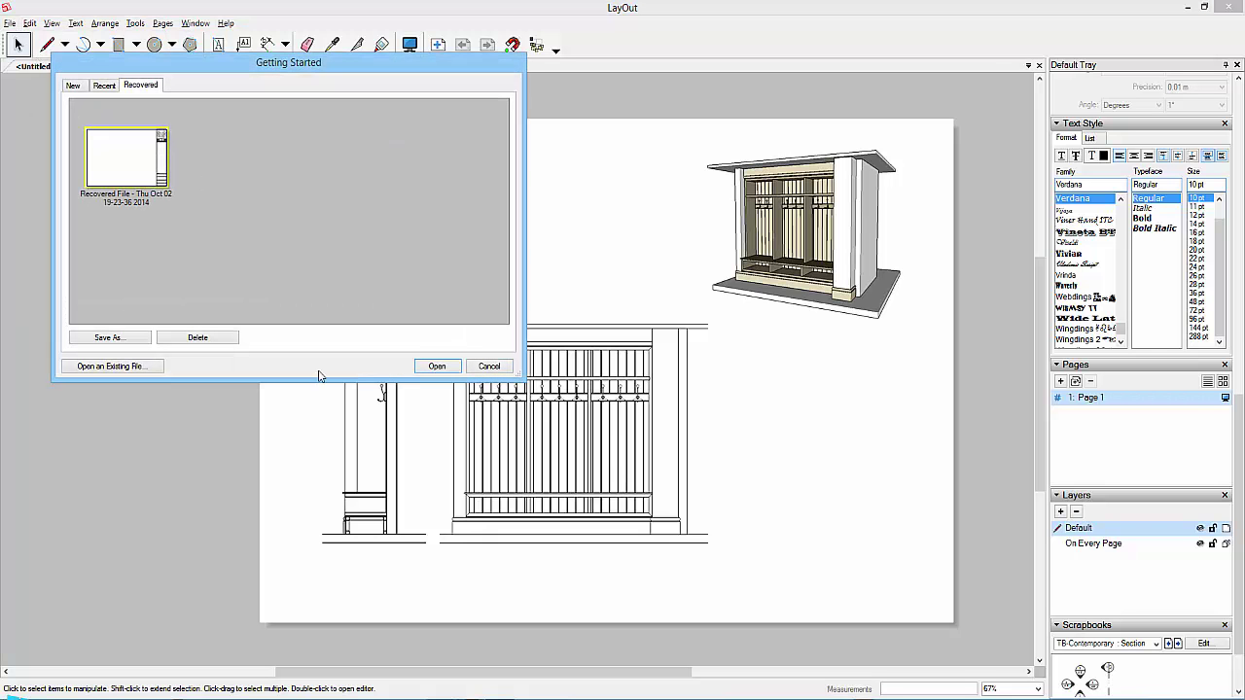
{"action": "left_click", "coordinate": [109, 87]}
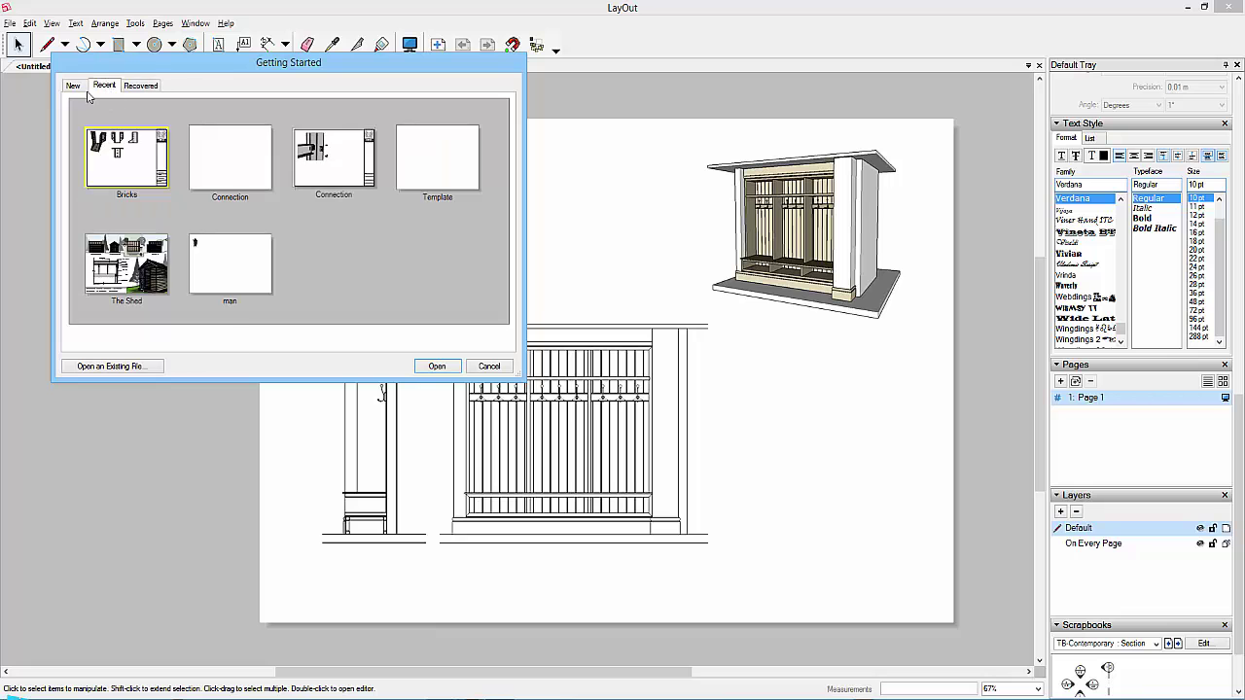
{"action": "left_click", "coordinate": [74, 88]}
{"action": "left_click", "coordinate": [107, 100]}
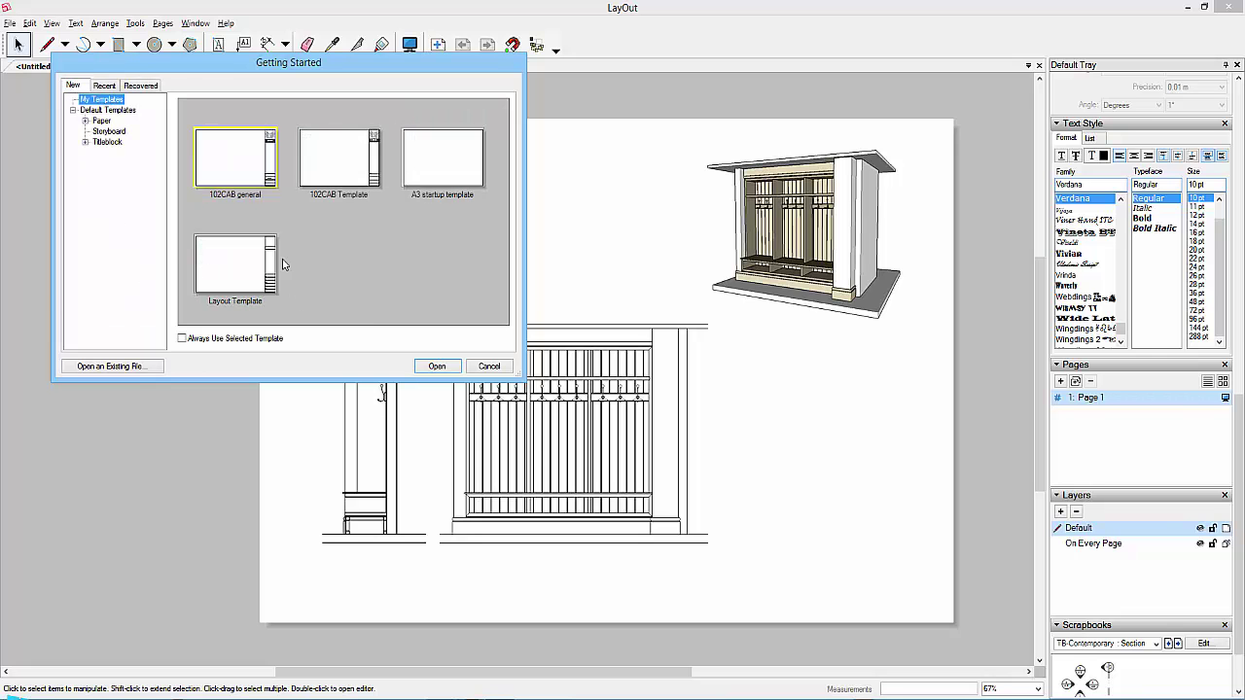
{"action": "left_click", "coordinate": [229, 280]}
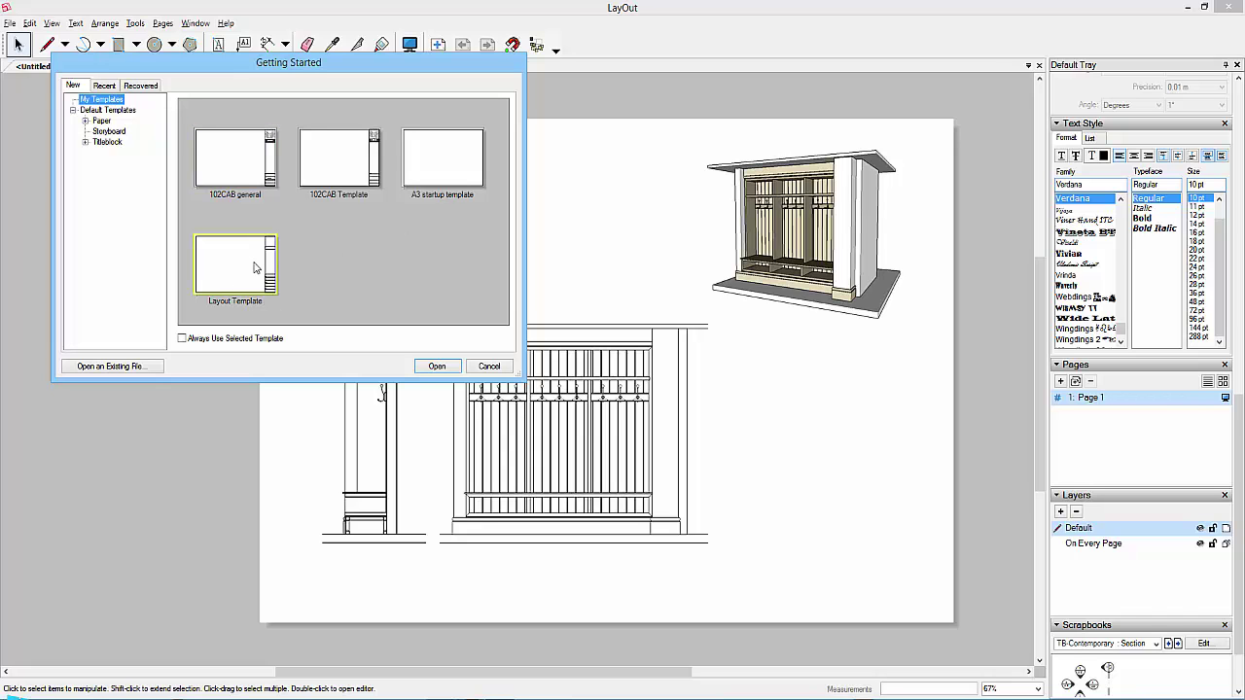
{"action": "left_click", "coordinate": [182, 339]}
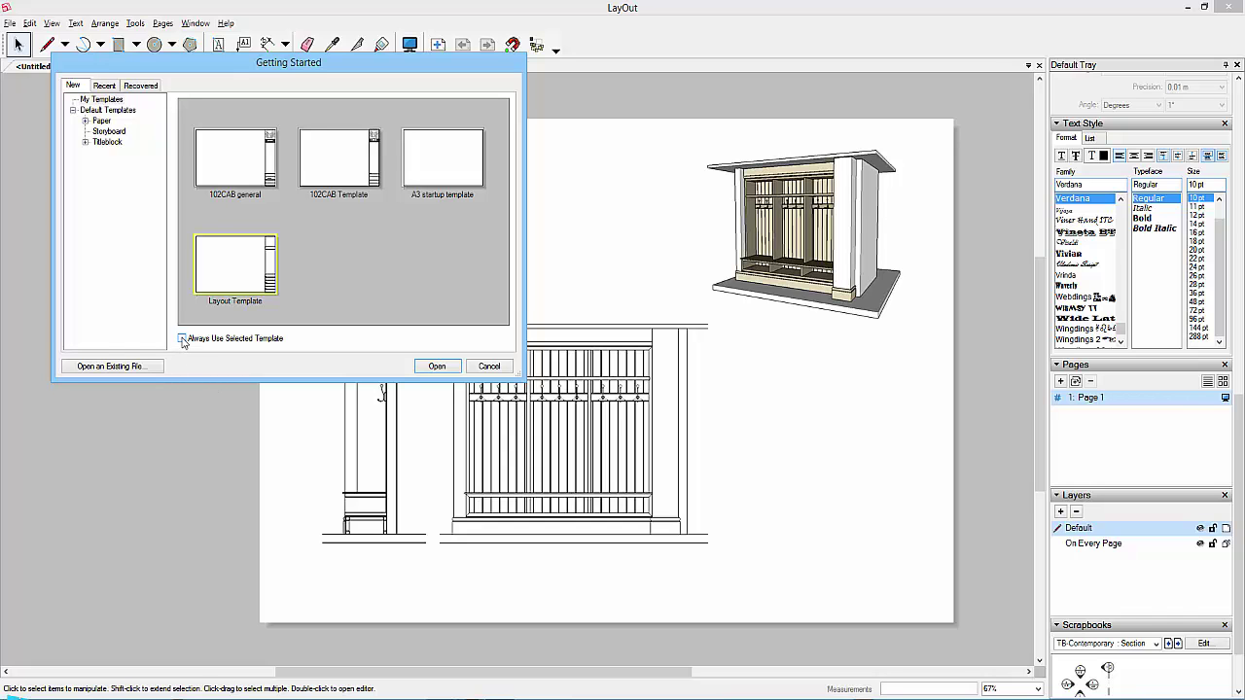
{"action": "left_click", "coordinate": [436, 367]}
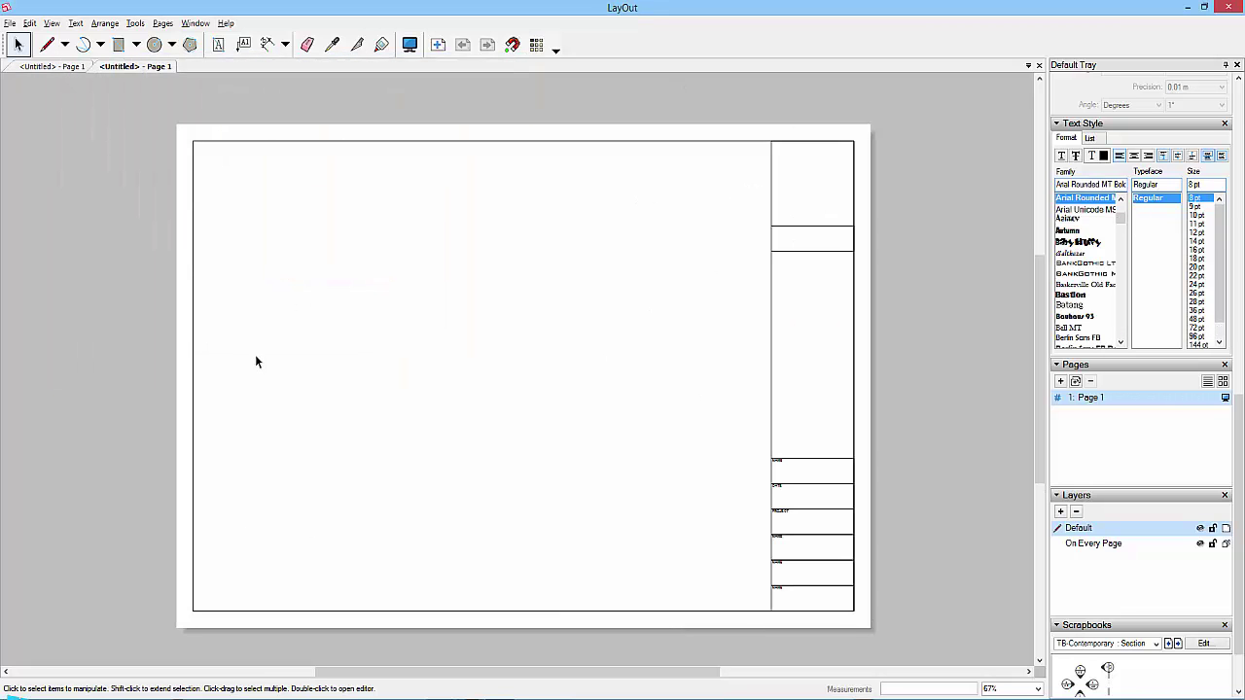
{"action": "left_click", "coordinate": [10, 22]}
{"action": "left_click", "coordinate": [31, 38]}
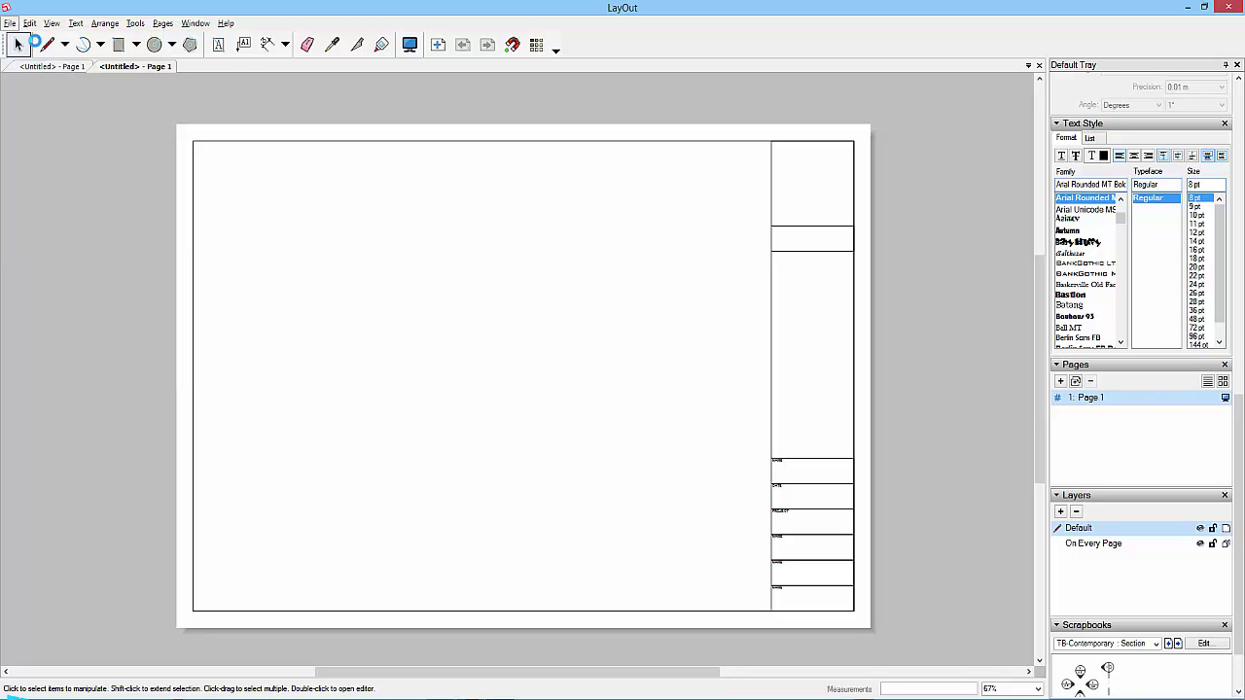
{"action": "left_click", "coordinate": [127, 67]}
{"action": "left_click", "coordinate": [202, 67]}
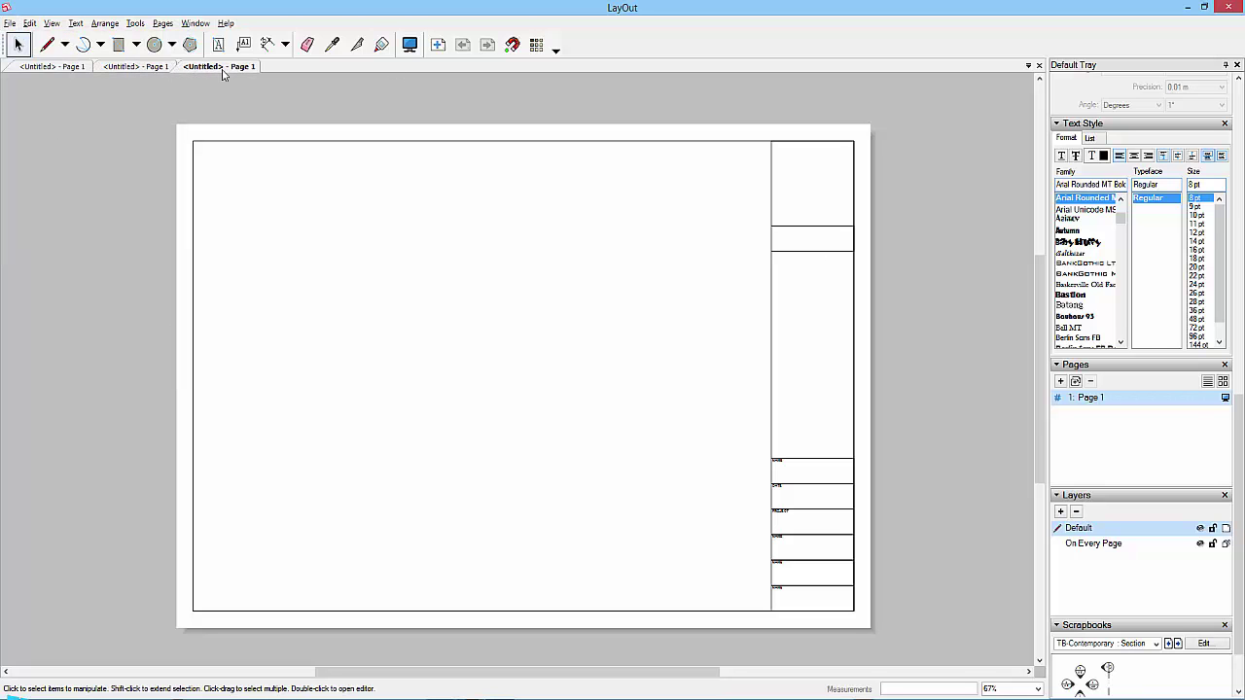
{"action": "right_click", "coordinate": [238, 74]}
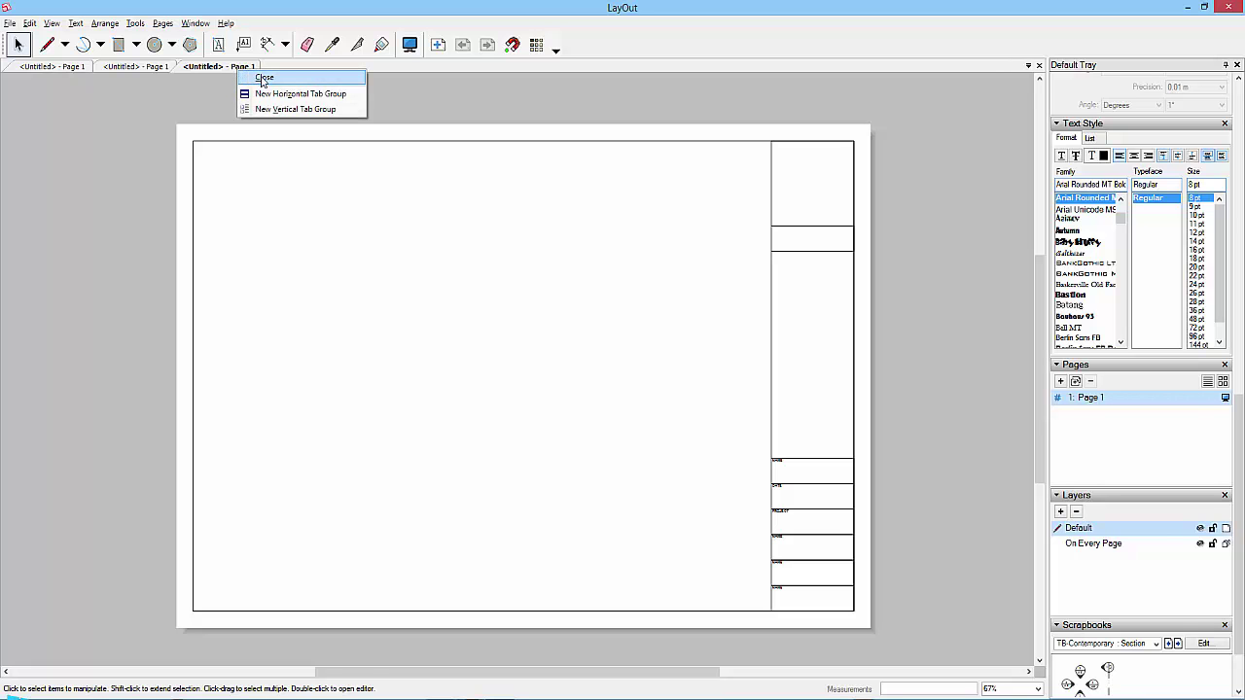
{"action": "left_click", "coordinate": [263, 80]}
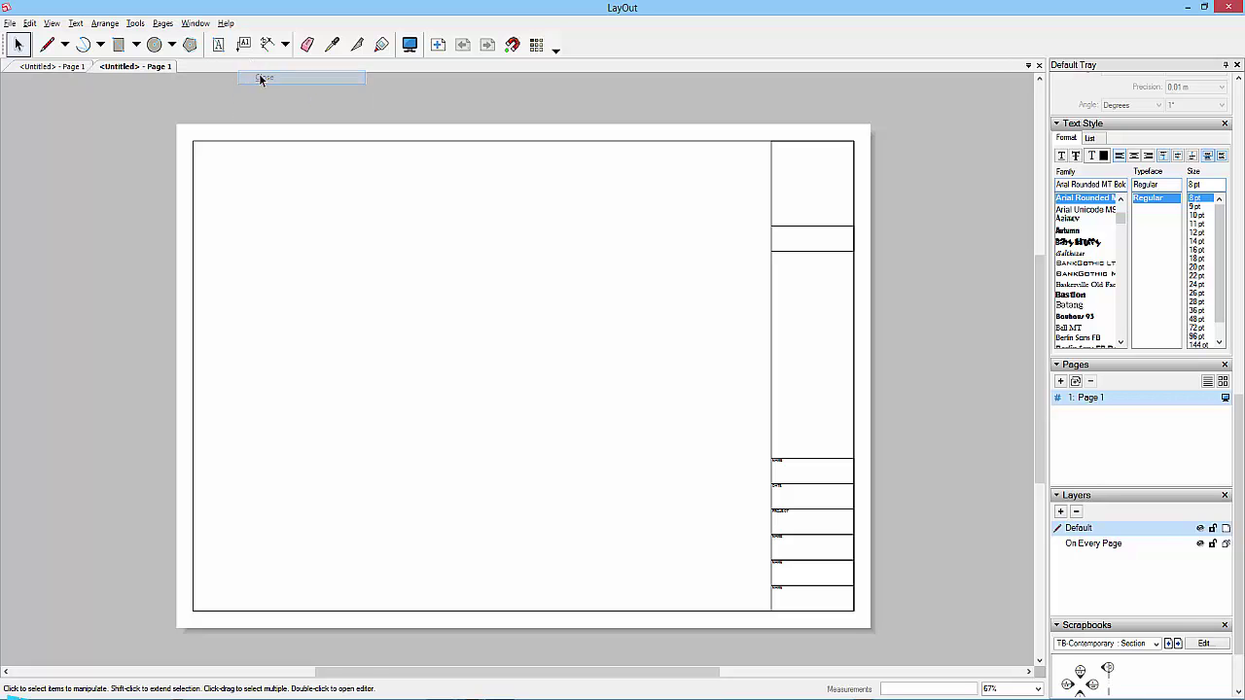
{"action": "right_click", "coordinate": [139, 68]}
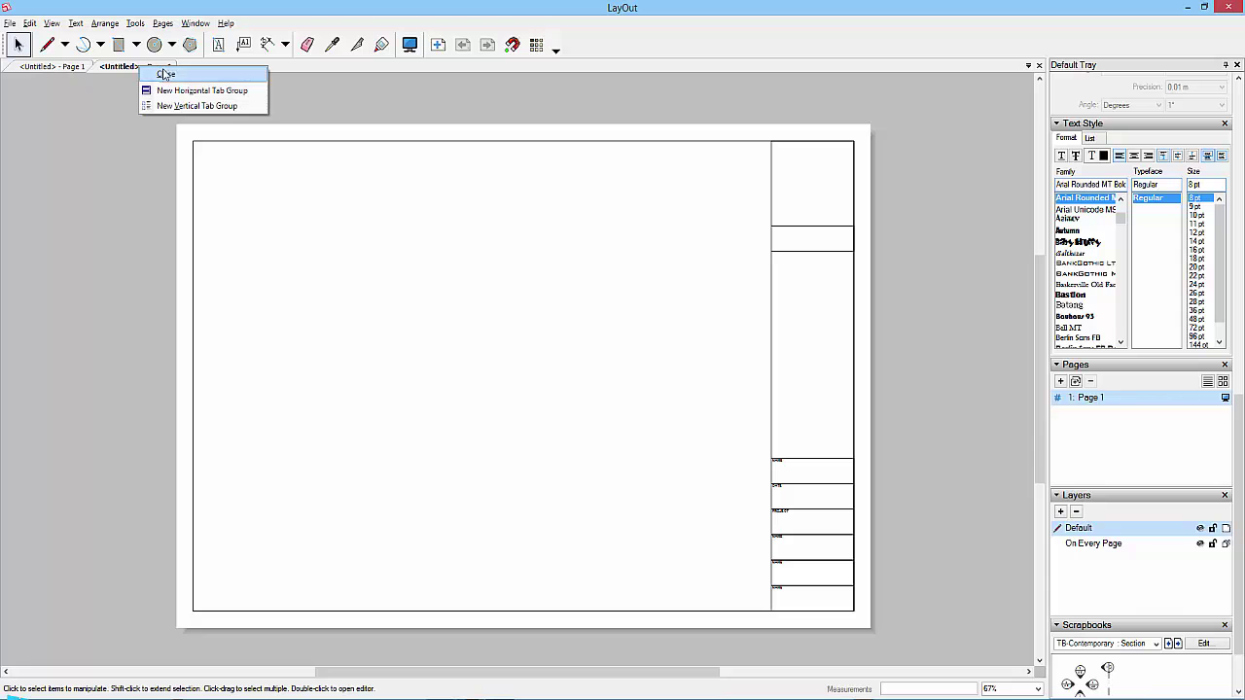
{"action": "left_click", "coordinate": [68, 67]}
{"action": "left_click", "coordinate": [137, 66]}
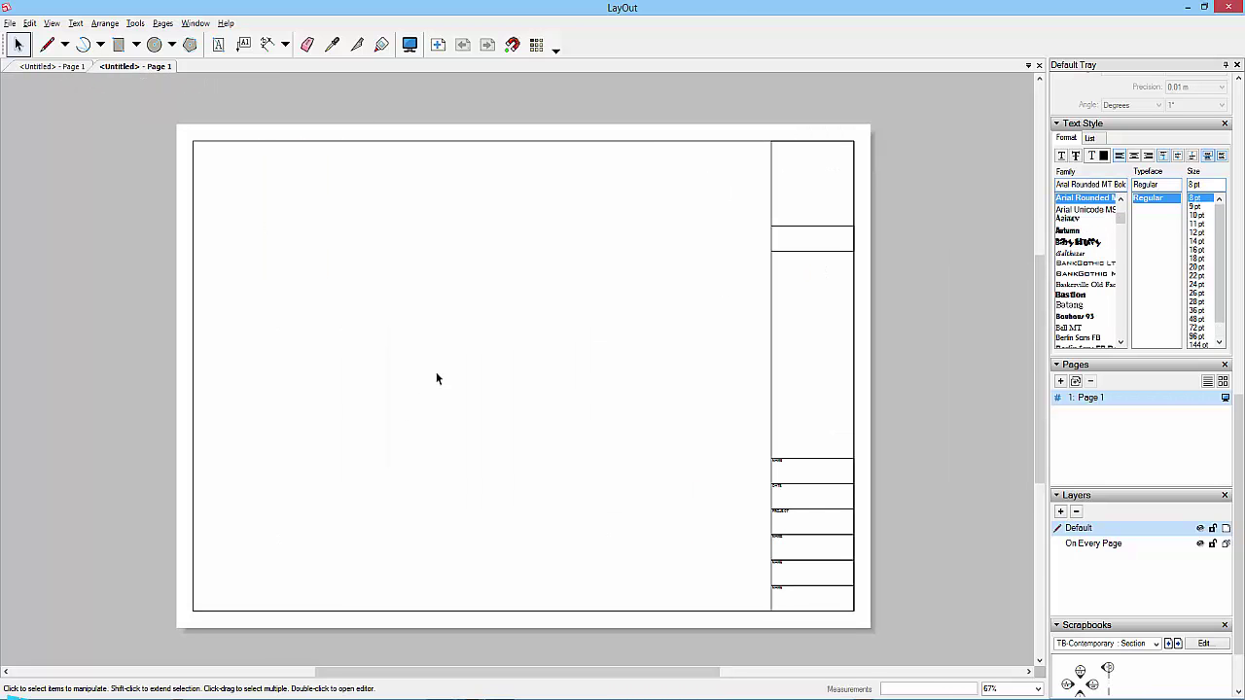
{"action": "left_click", "coordinate": [630, 142]}
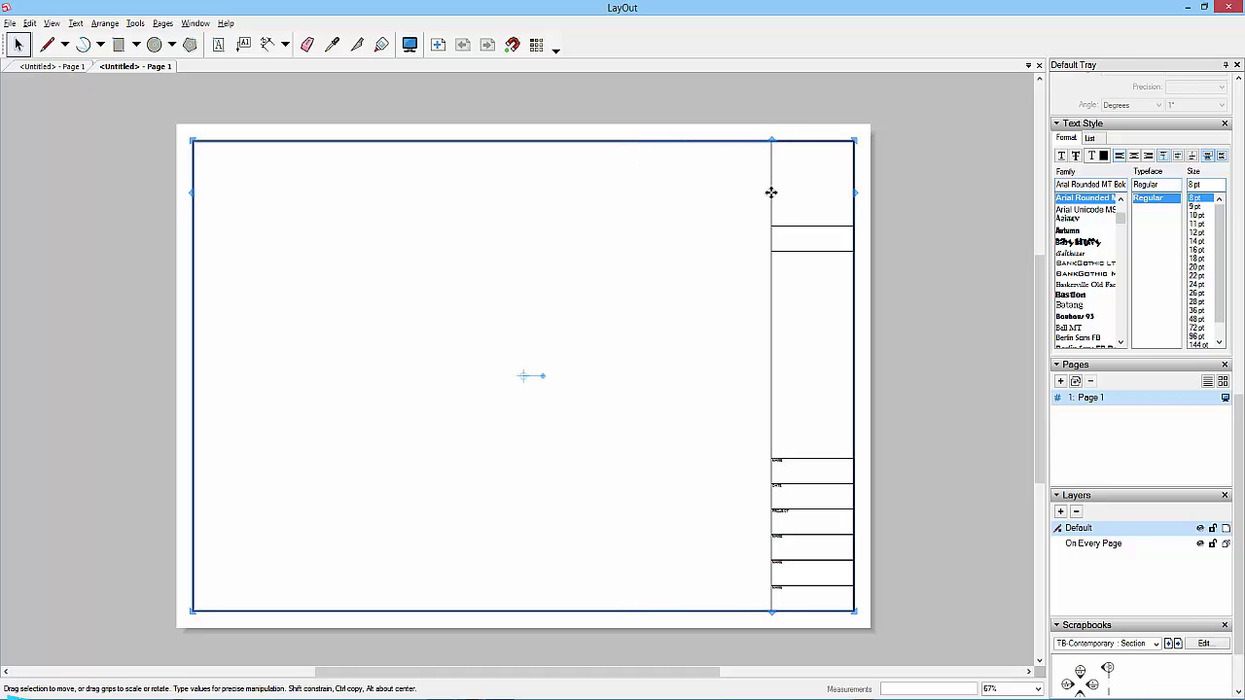
{"action": "left_click", "coordinate": [770, 193]}
{"action": "left_click", "coordinate": [792, 230]}
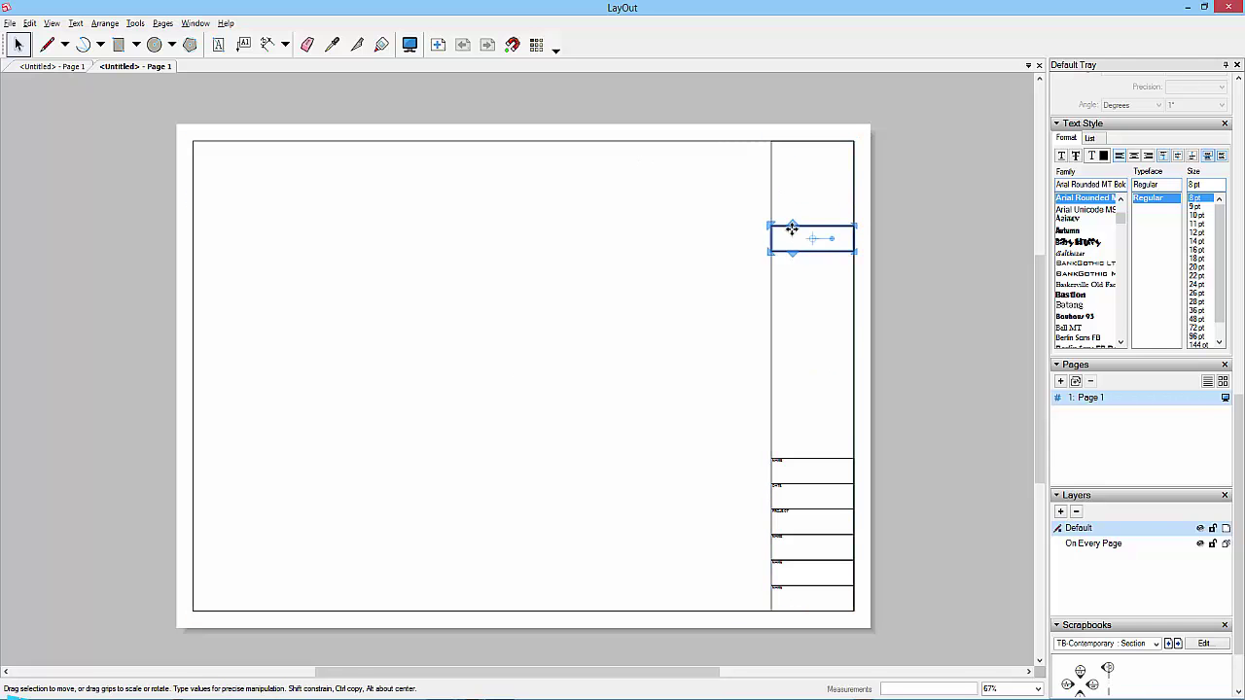
{"action": "left_click", "coordinate": [873, 332]}
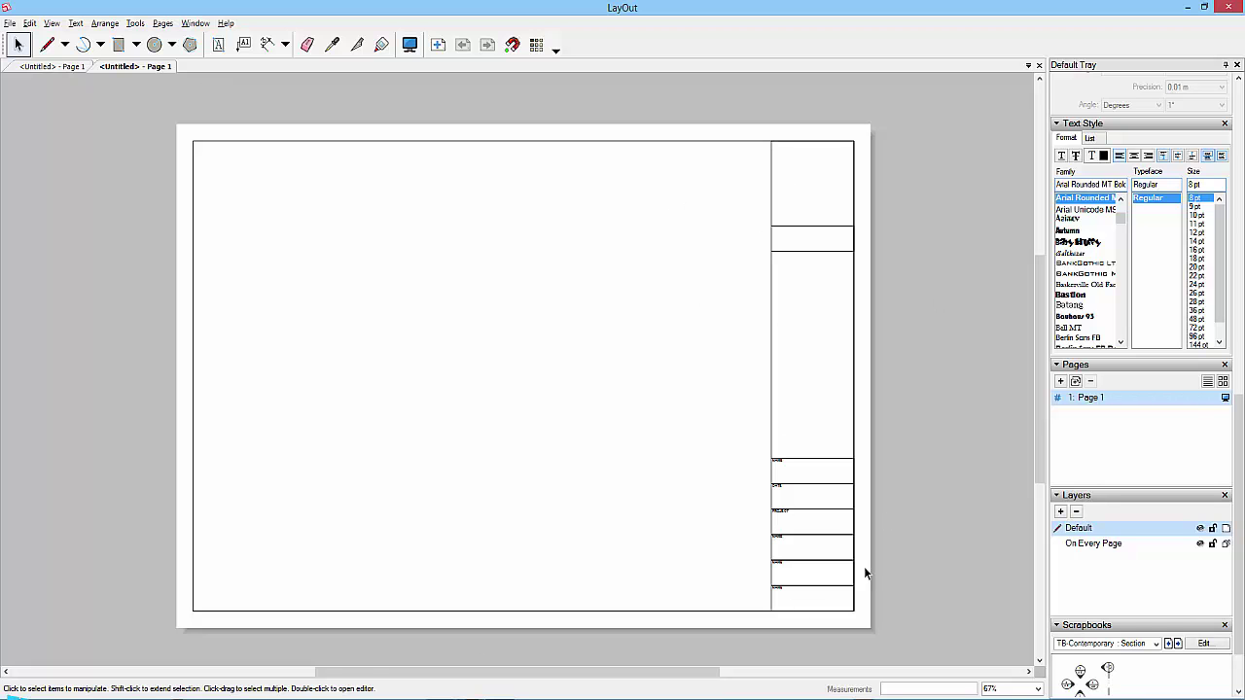
{"action": "middle_click_drag", "start_coordinate": [665, 404], "coordinate": [698, 375]}
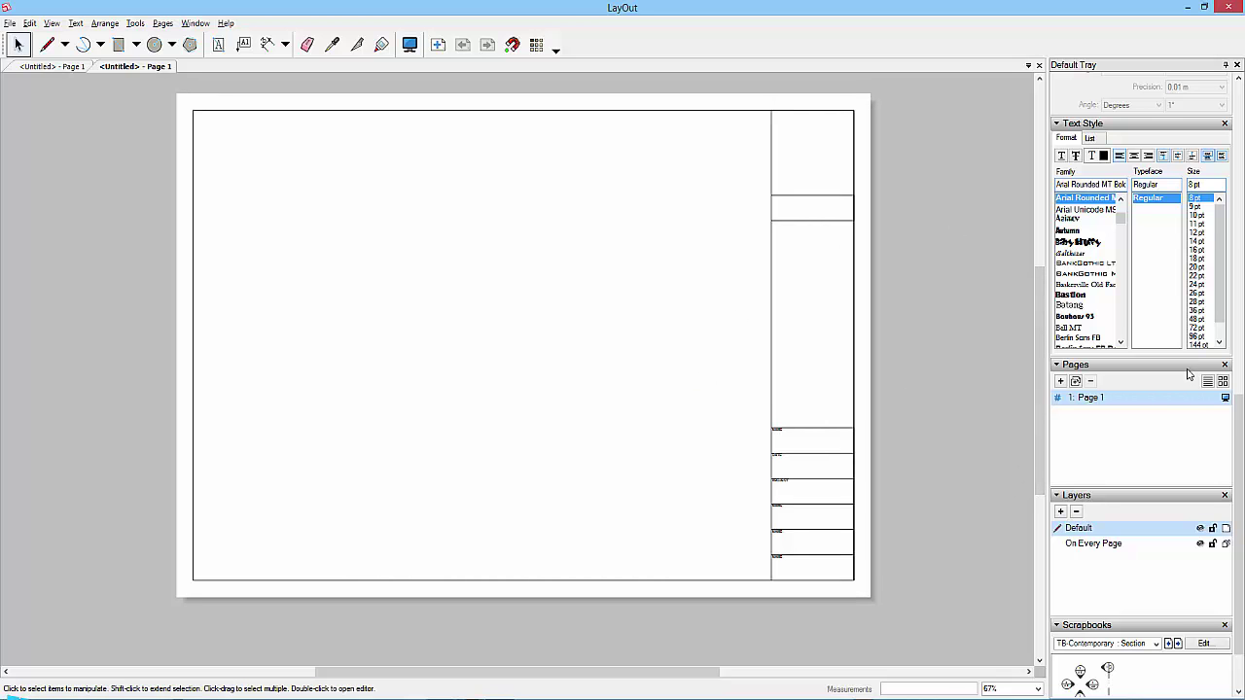
- Add a blank Page 2, return to Page 1, and test-select the title-block lines
{"action": "scroll", "coordinate": [1206, 408], "scroll_direction": "down", "scroll_amount": 2}
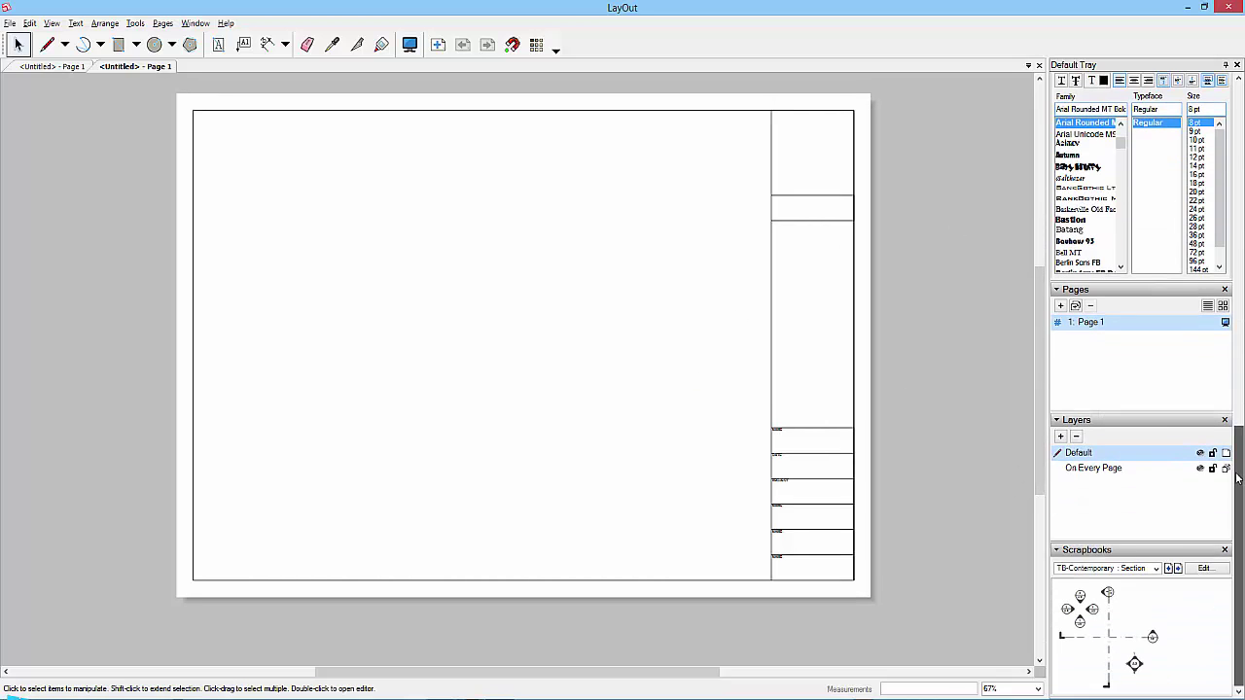
{"action": "left_click", "coordinate": [1060, 306]}
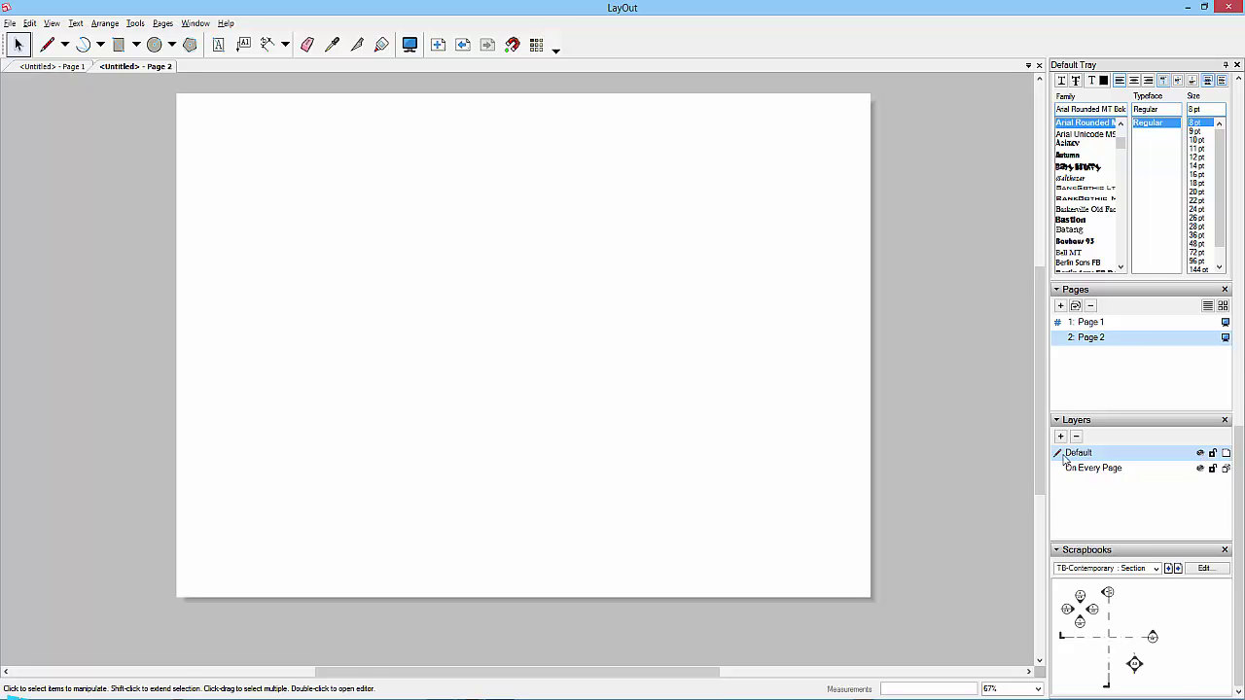
{"action": "left_click", "coordinate": [1089, 322]}
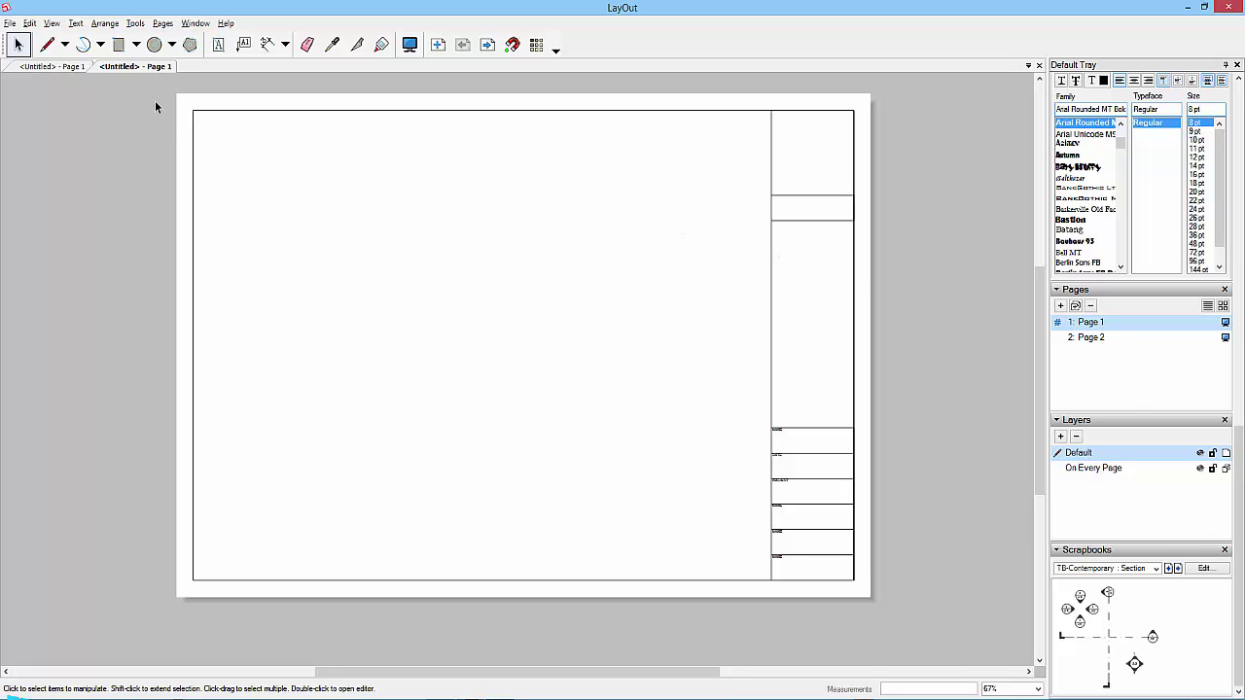
{"action": "left_click_drag", "start_coordinate": [155, 100], "coordinate": [941, 603]}
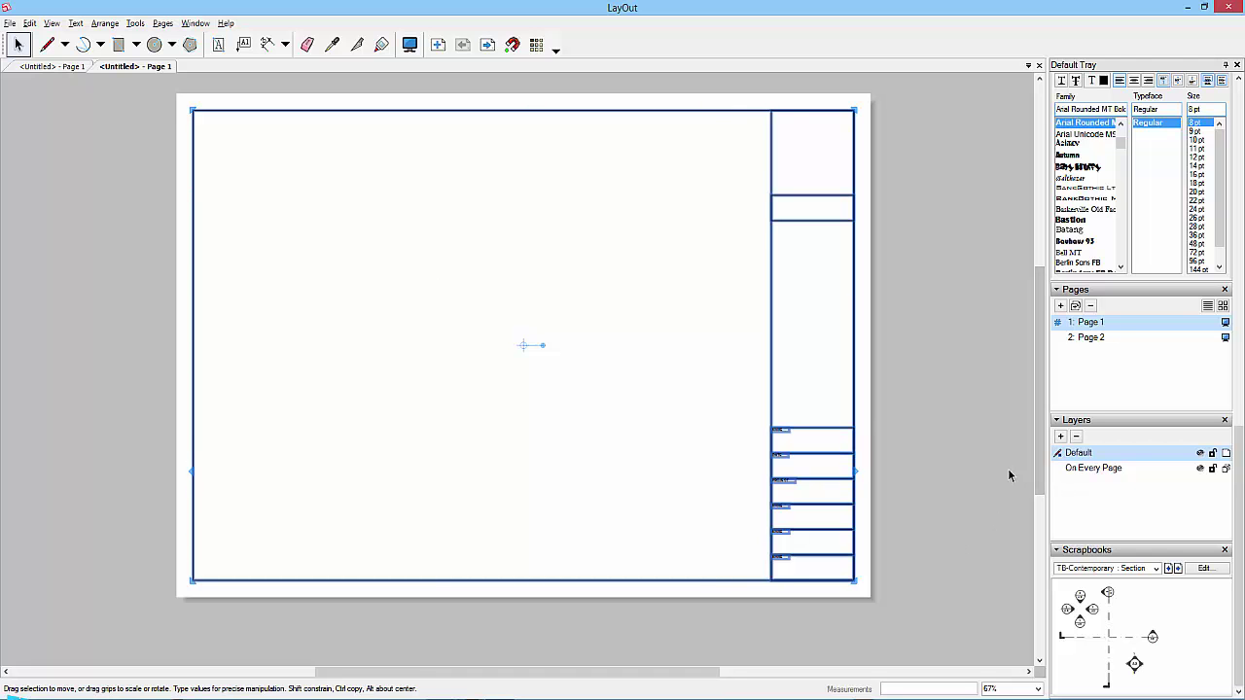
{"action": "left_click", "coordinate": [933, 461]}
{"action": "left_click", "coordinate": [835, 439]}
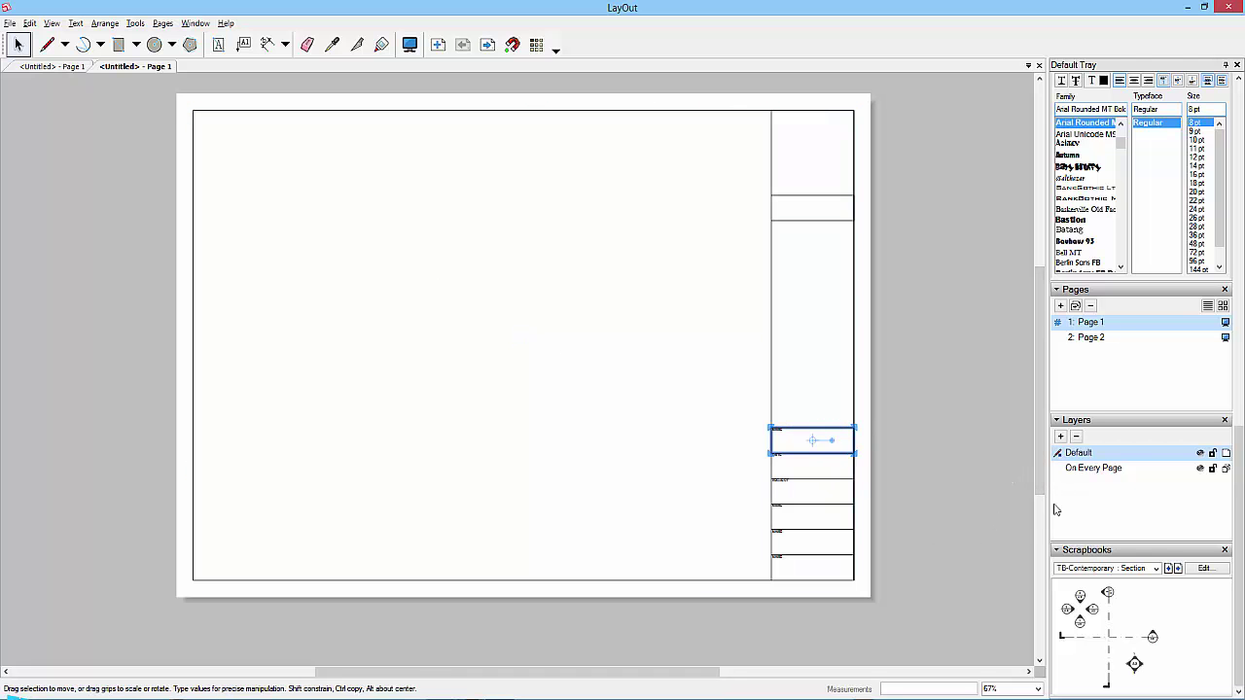
{"action": "left_click", "coordinate": [993, 521]}
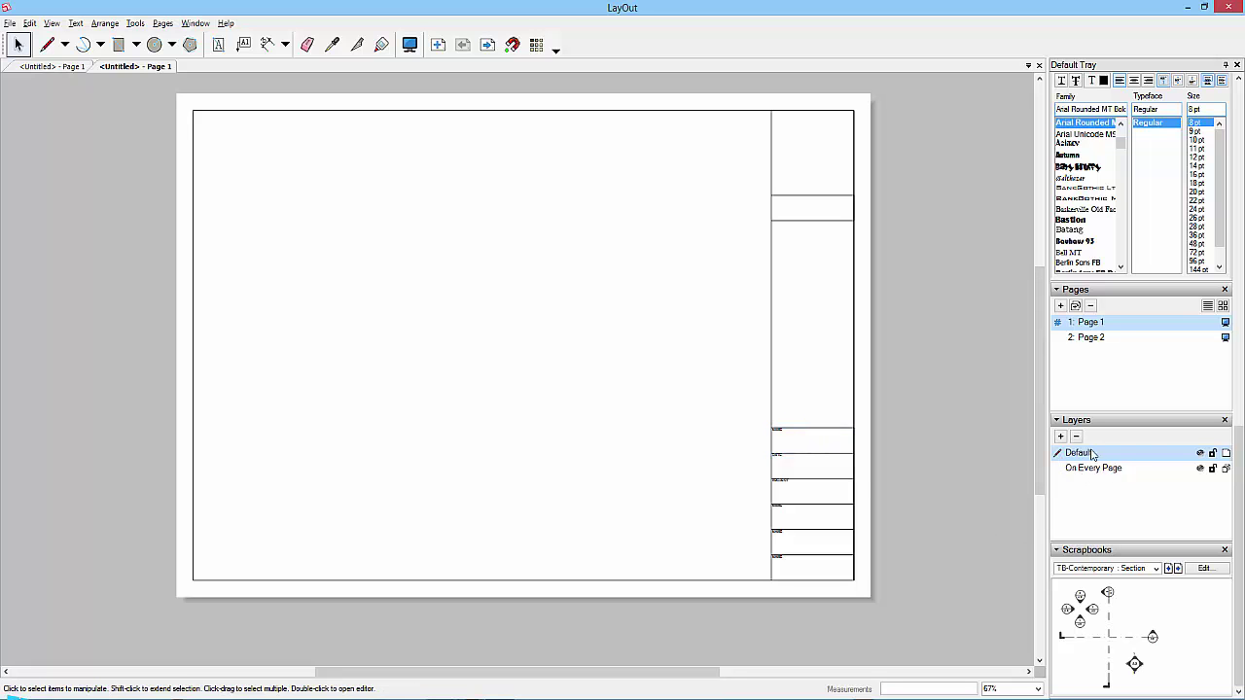
- Add a new layer named Titleblock and drag it below On Every Page
{"action": "left_click", "coordinate": [1061, 438]}
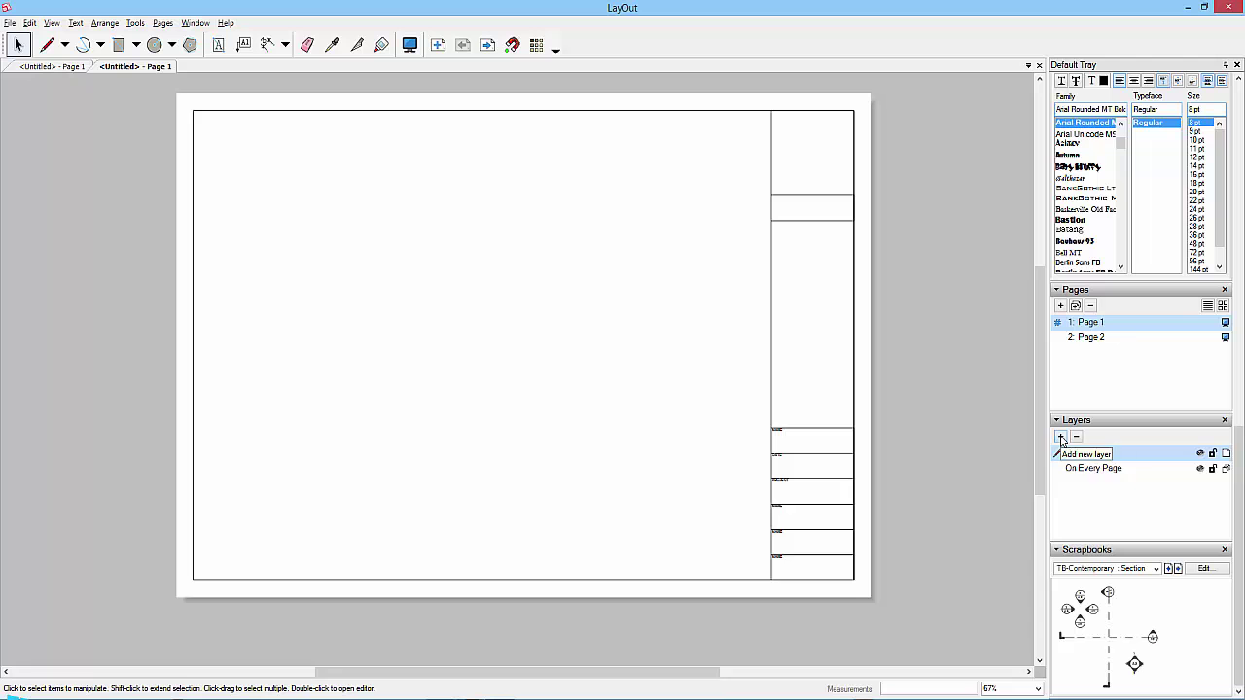
{"action": "key", "text": "c"}
{"action": "right_click", "coordinate": [1082, 450]}
{"action": "left_click", "coordinate": [1106, 460]}
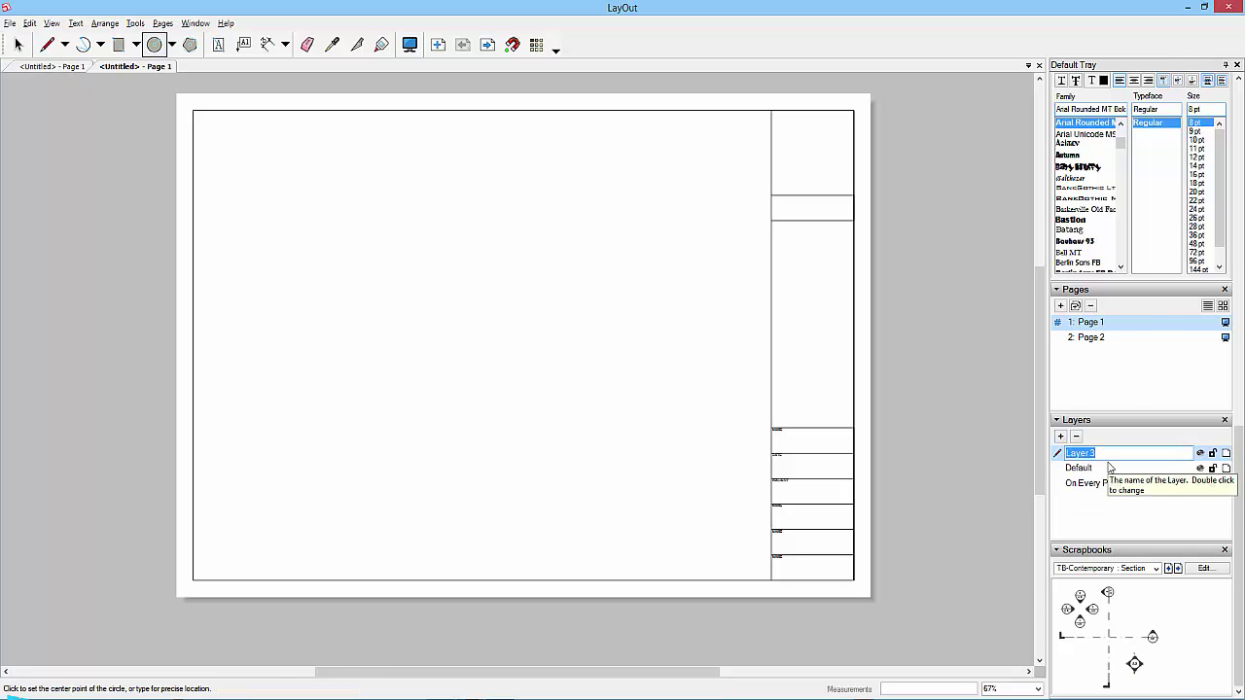
{"action": "type", "text": "Titleblock"}
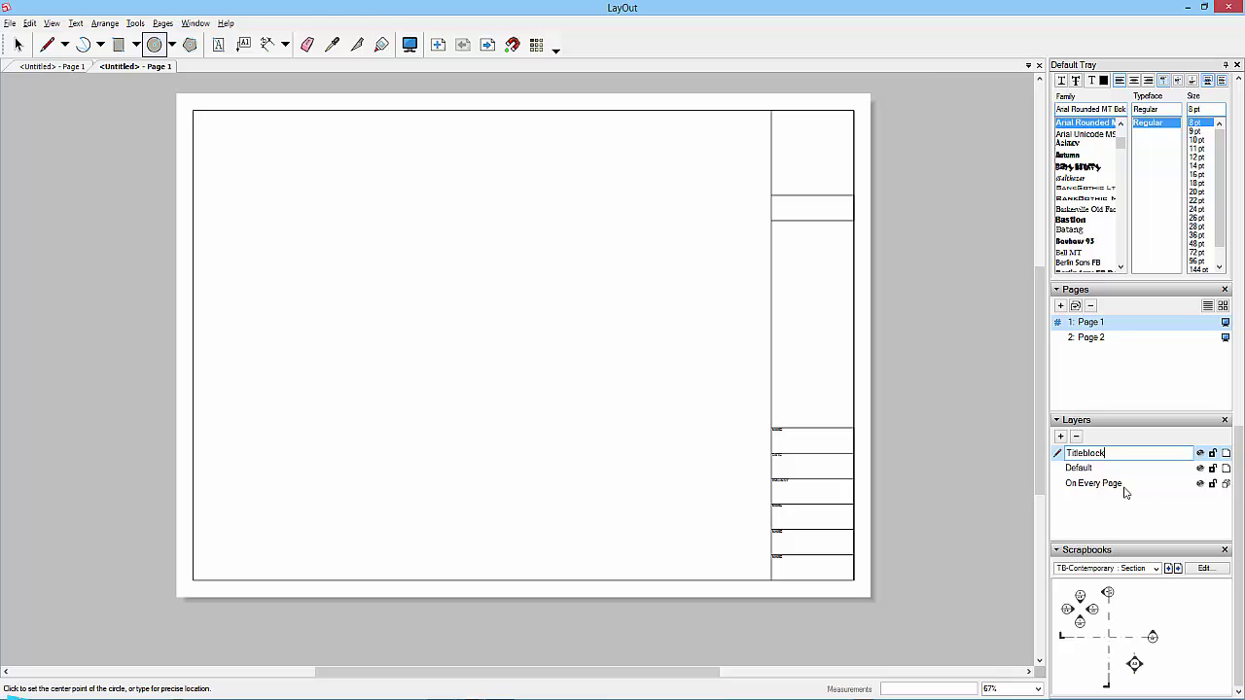
{"action": "left_click", "coordinate": [1118, 504]}
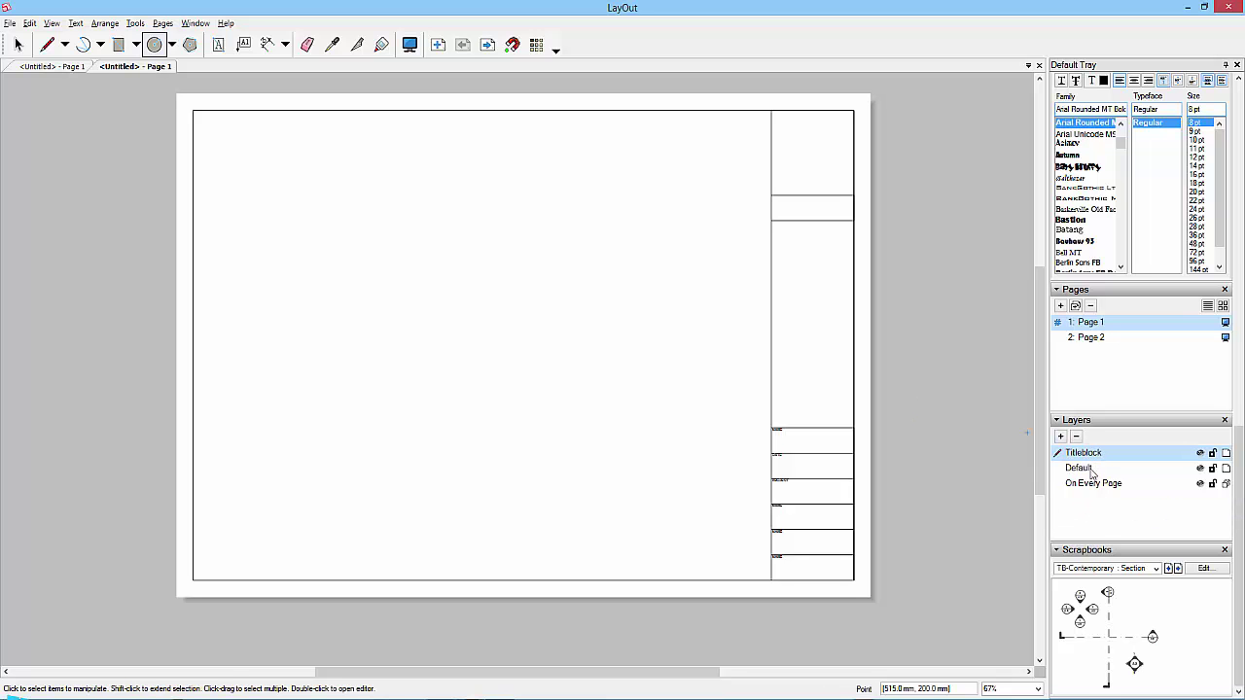
{"action": "left_click_drag", "start_coordinate": [1084, 450], "coordinate": [1089, 525]}
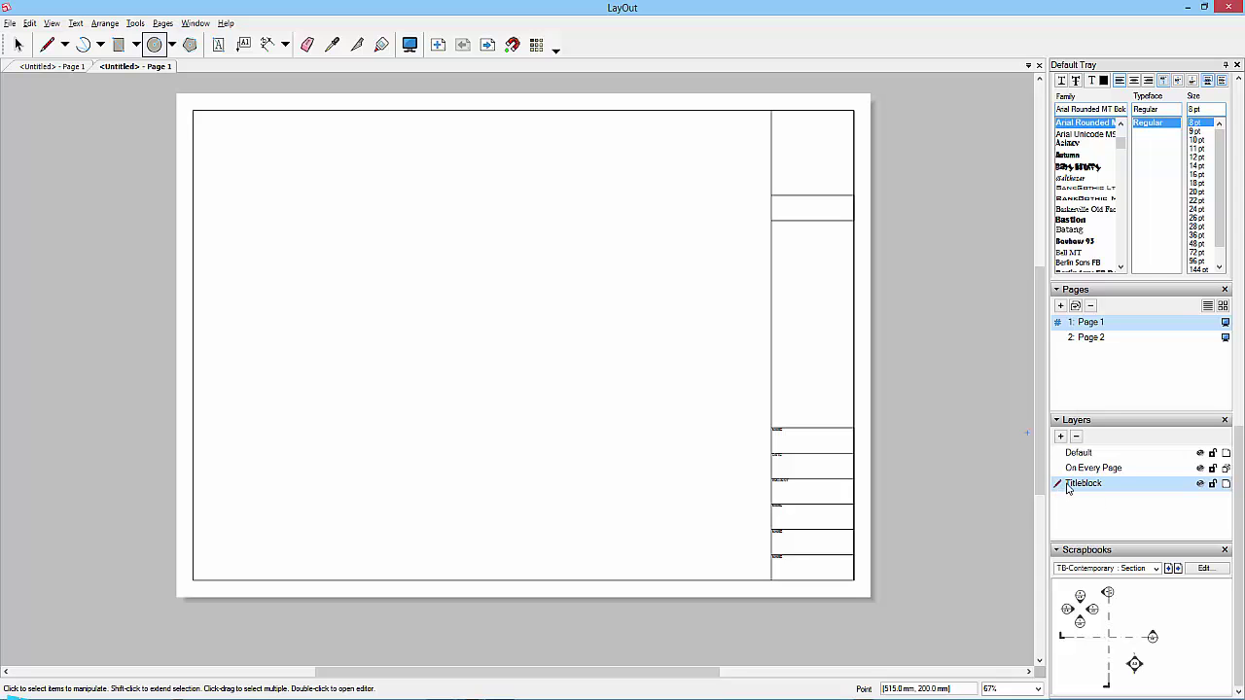
- Move the title-block frame lines onto the Titleblock layer
{"action": "left_click", "coordinate": [18, 45]}
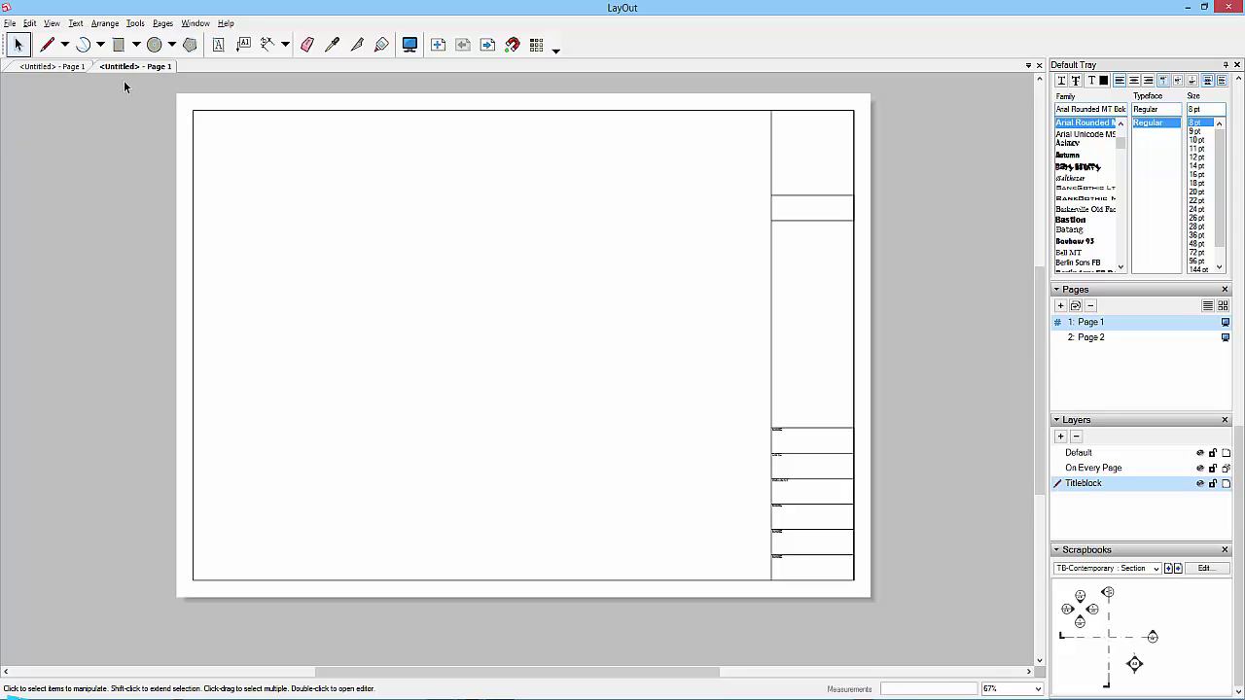
{"action": "left_click_drag", "start_coordinate": [124, 80], "coordinate": [918, 609]}
{"action": "left_click", "coordinate": [772, 279]}
{"action": "right_click", "coordinate": [772, 280]}
{"action": "left_click", "coordinate": [824, 334]}
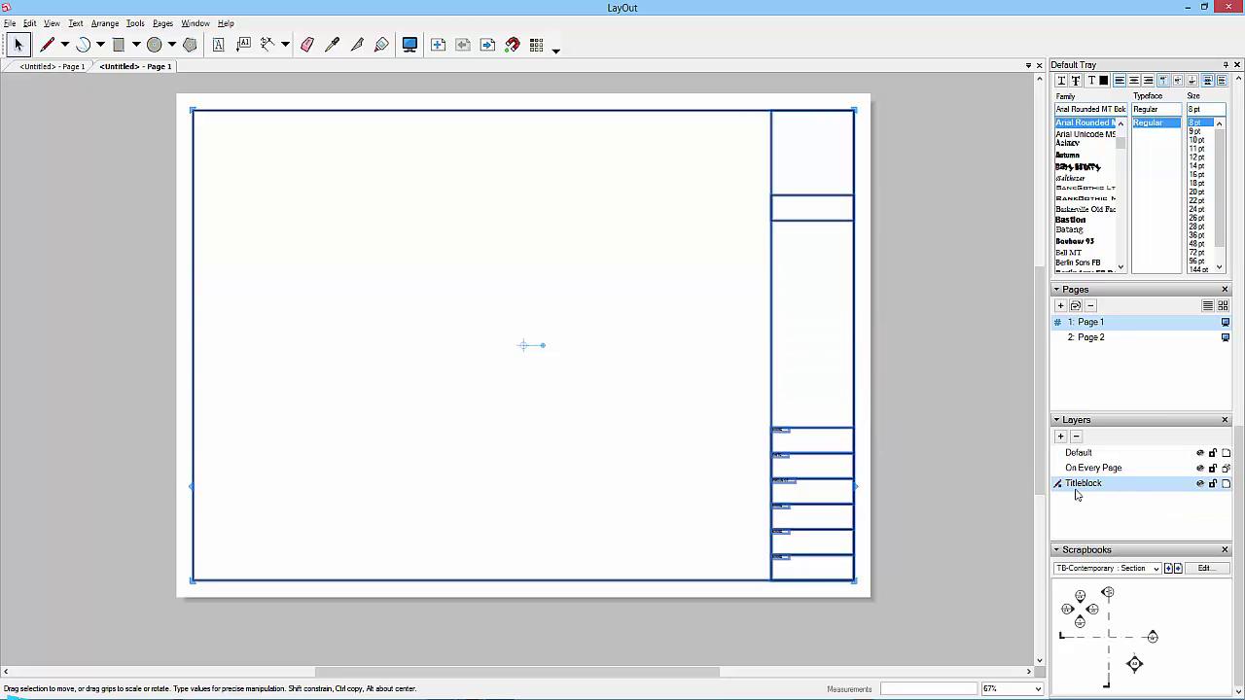
{"action": "left_click", "coordinate": [988, 483]}
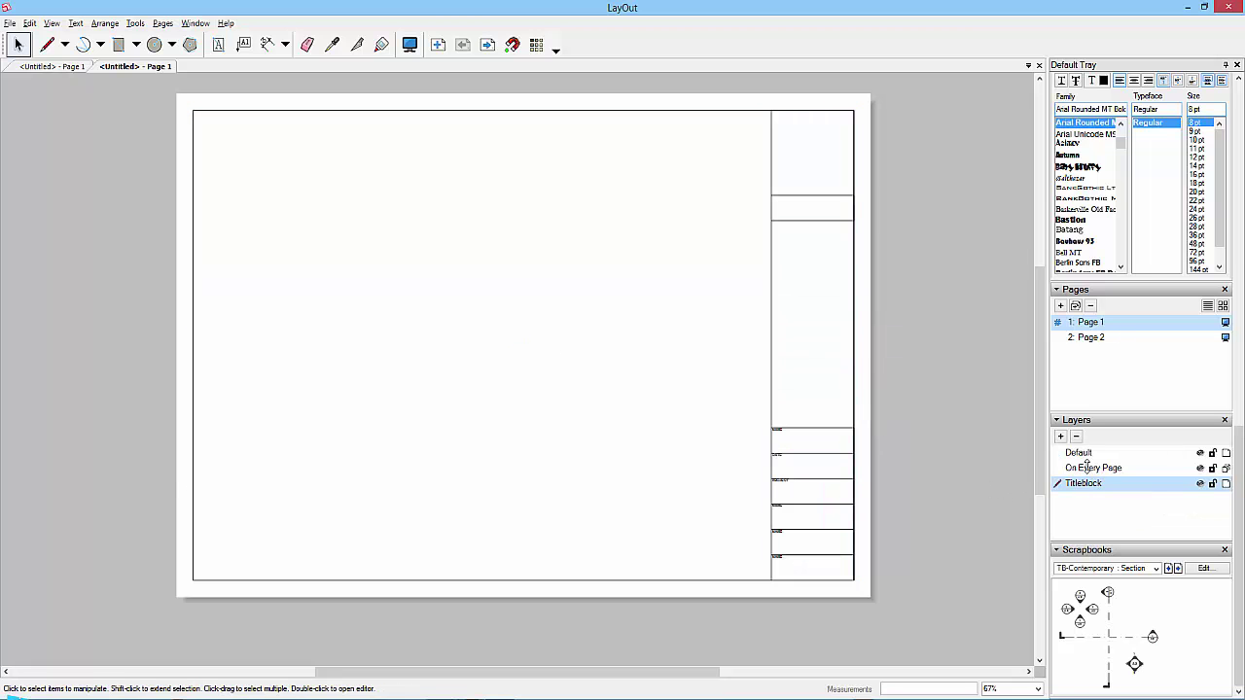
- Delete the On Every Page layer and make Titleblock the active layer
{"action": "left_click", "coordinate": [1121, 469]}
{"action": "left_click", "coordinate": [1076, 438]}
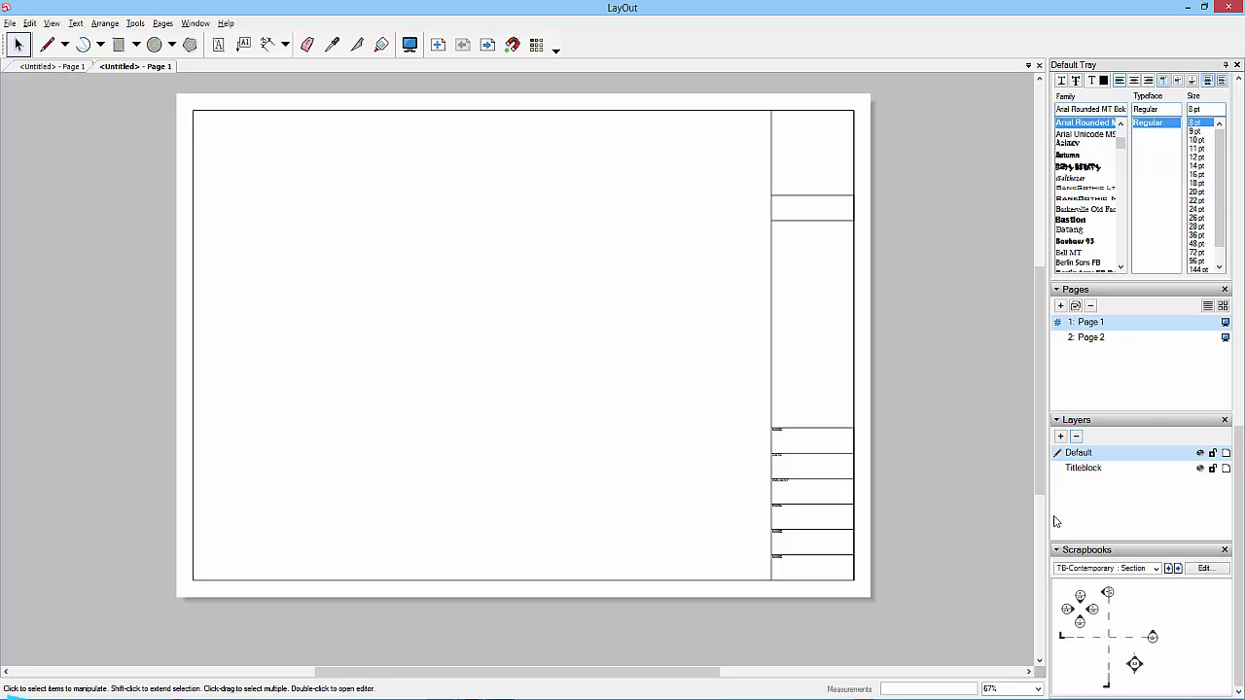
{"action": "left_click", "coordinate": [1085, 469]}
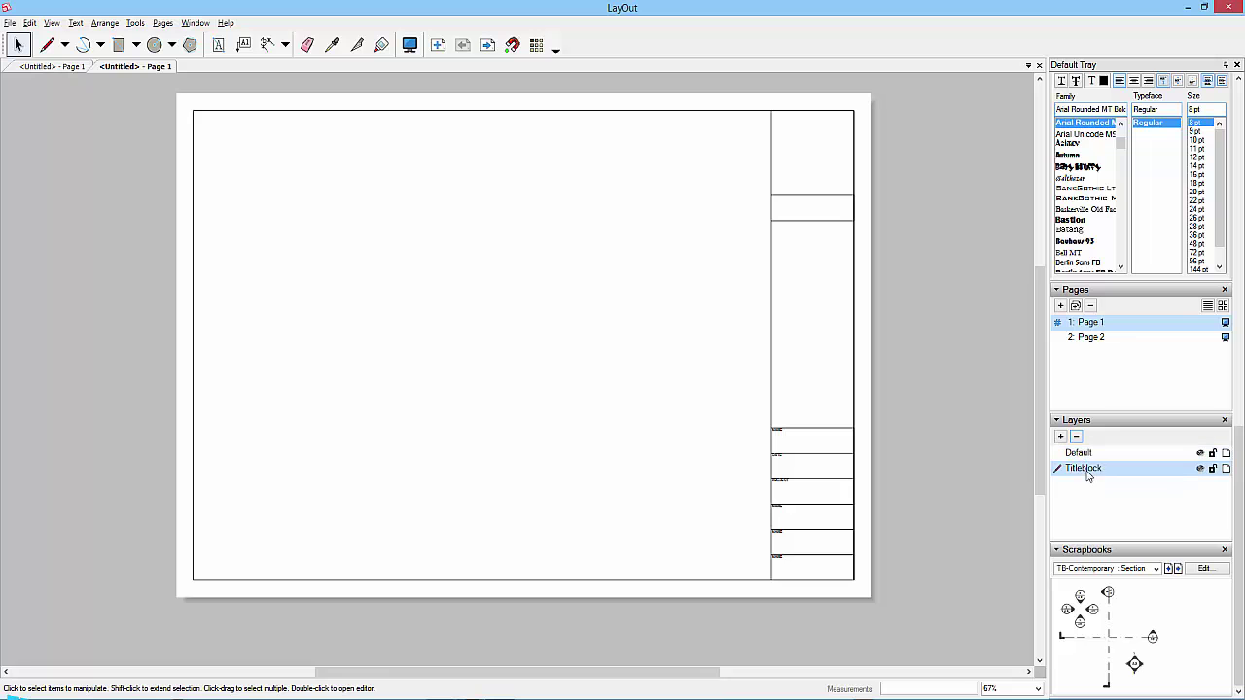
- Toggle Titleblock visibility to check its contents and compare Page 1 with Page 2
{"action": "left_click", "coordinate": [1200, 468]}
{"action": "left_click", "coordinate": [1200, 470]}
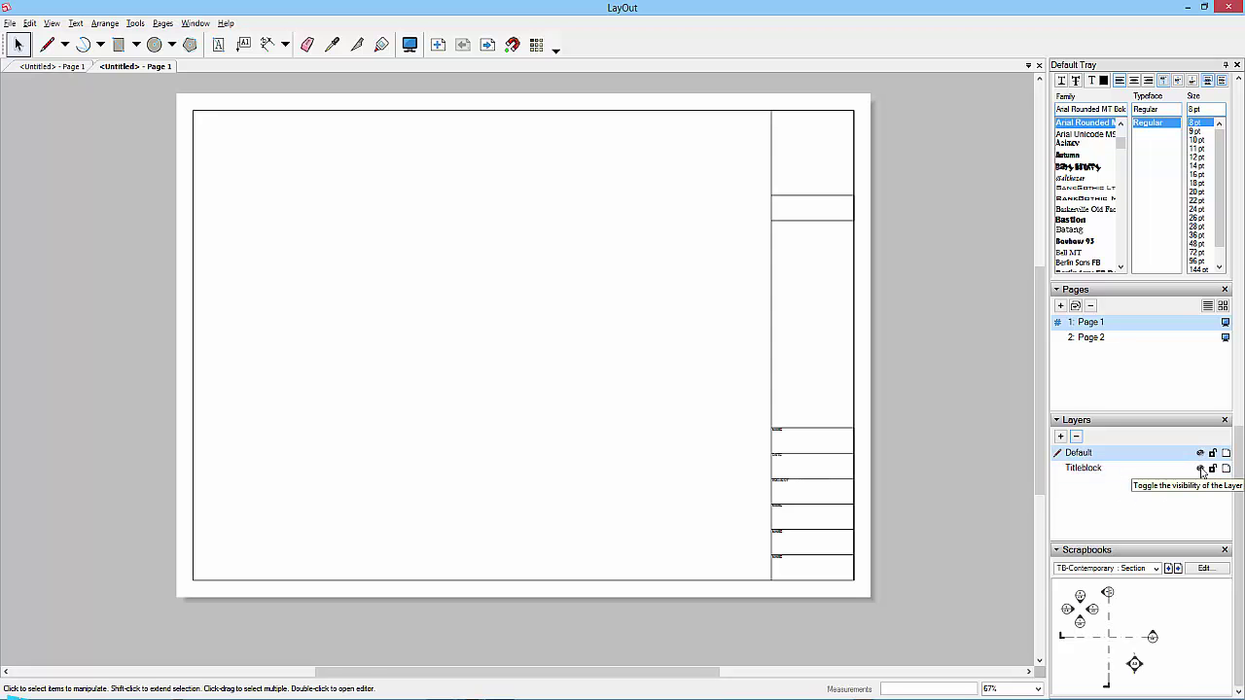
{"action": "left_click", "coordinate": [1200, 468]}
{"action": "left_click", "coordinate": [1202, 470]}
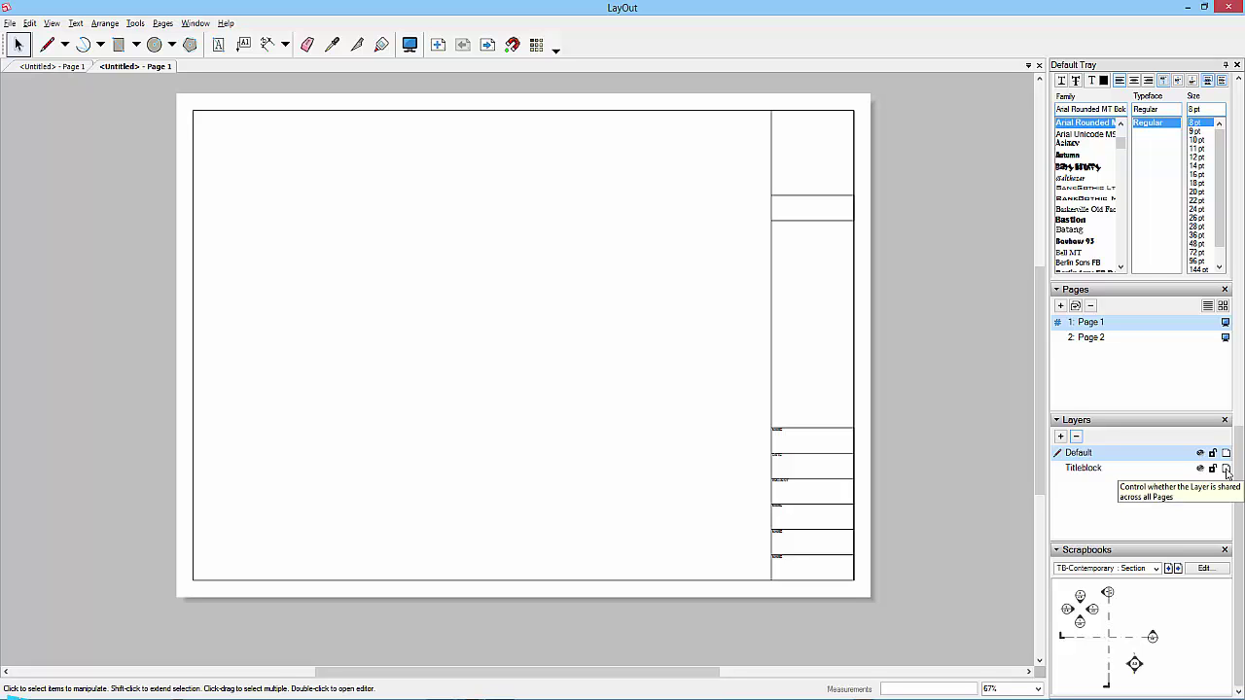
{"action": "left_click", "coordinate": [1092, 337]}
{"action": "left_click", "coordinate": [1092, 324]}
{"action": "left_click", "coordinate": [1089, 339]}
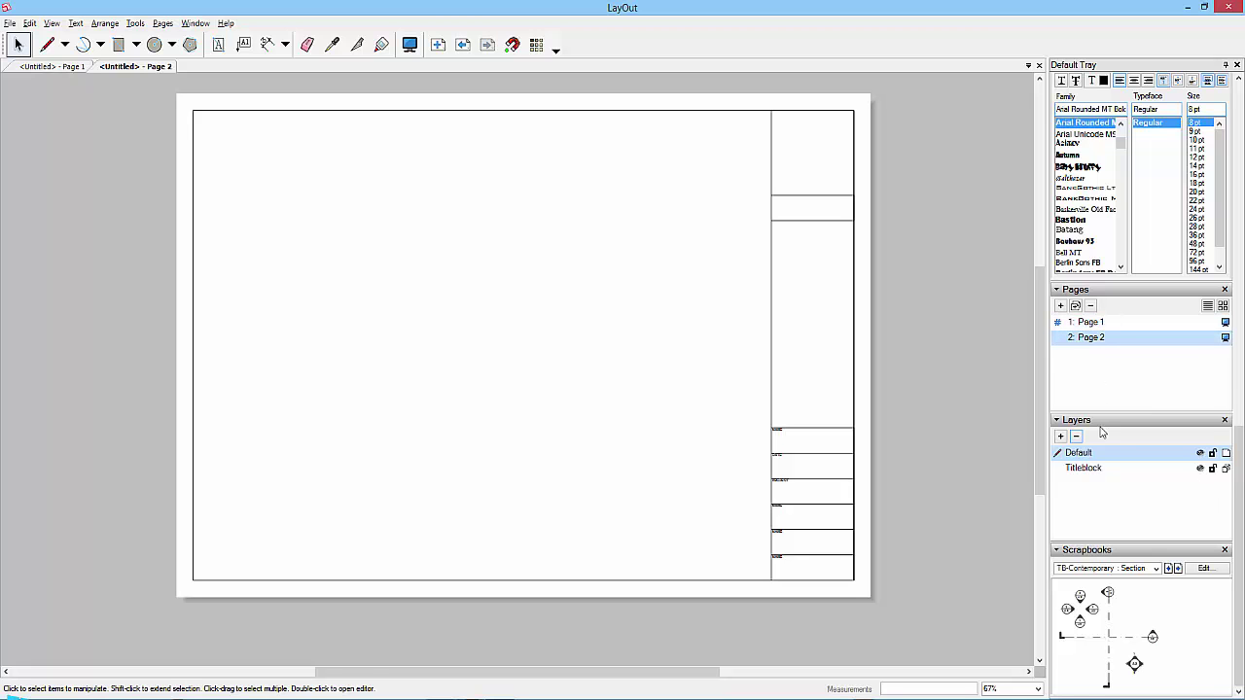
- Add Page 3 and lock the Titleblock layer, confirming its contents can't be selected
{"action": "left_click", "coordinate": [1061, 306]}
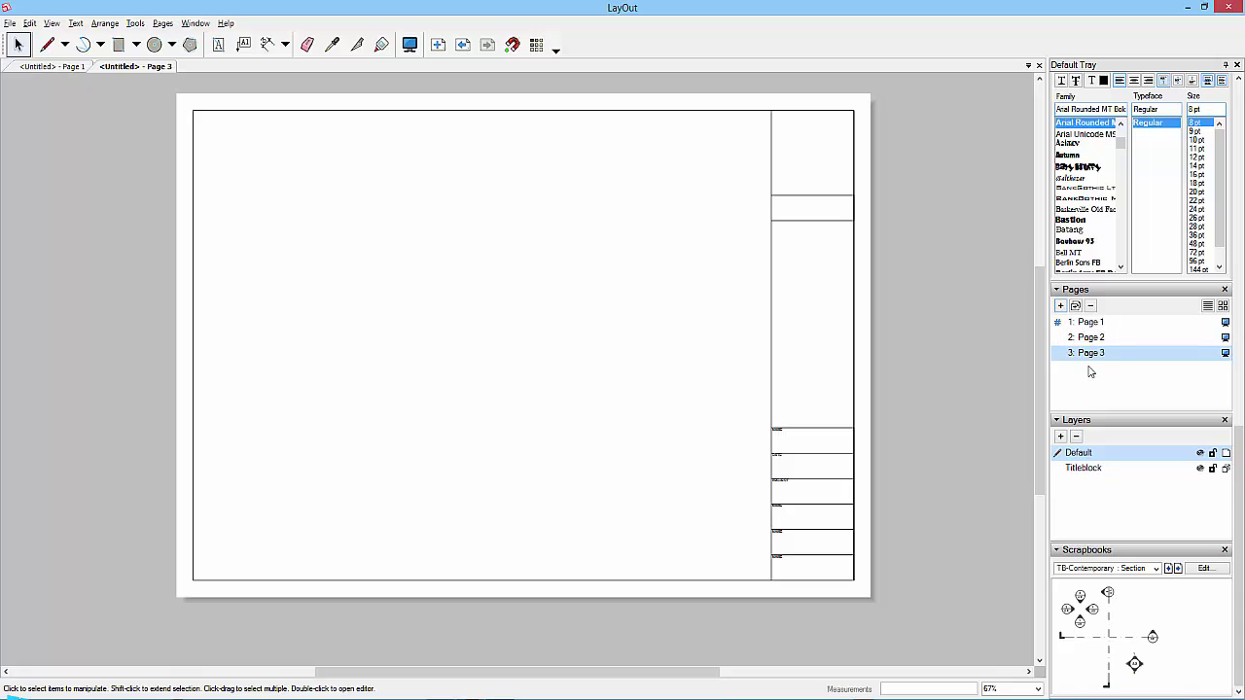
{"action": "left_click", "coordinate": [1213, 468]}
{"action": "left_click_drag", "start_coordinate": [914, 581], "coordinate": [587, 351]}
{"action": "middle_click_drag", "start_coordinate": [857, 375], "coordinate": [795, 379]}
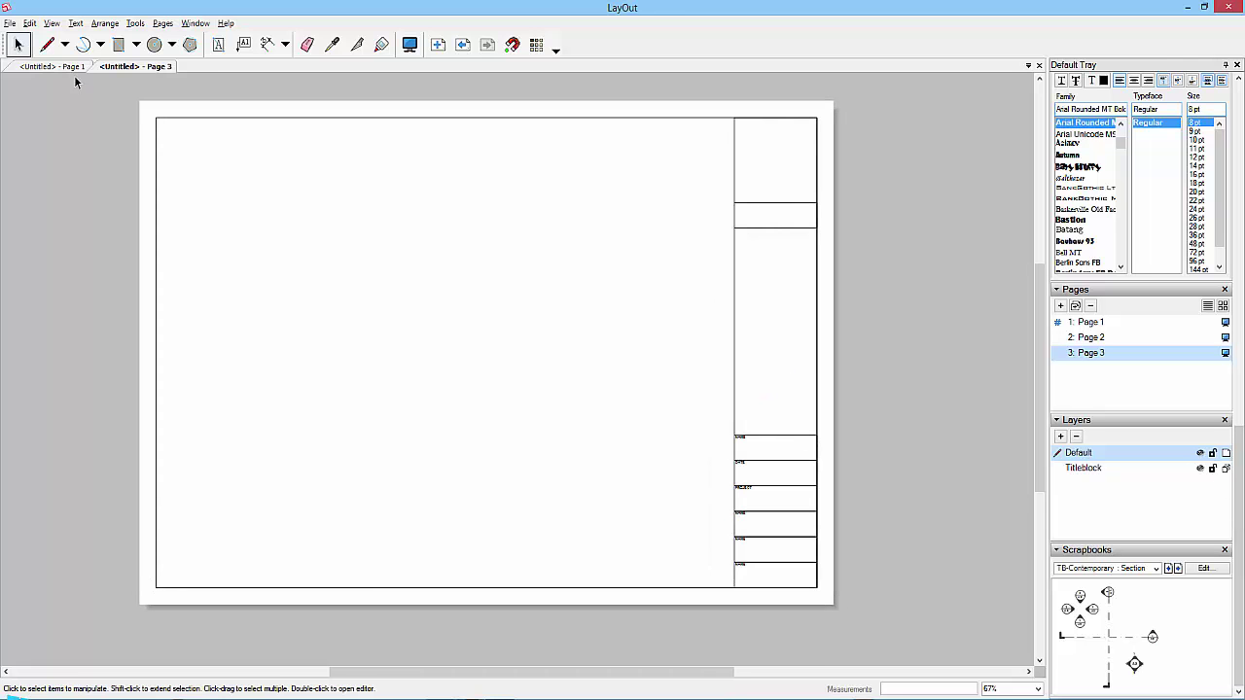
- In Document Setup's Auto-Text, replace the <Author> placeholder 'Author Name' with the author's full name
{"action": "left_click", "coordinate": [8, 23]}
{"action": "left_click", "coordinate": [42, 220]}
{"action": "left_click", "coordinate": [96, 102]}
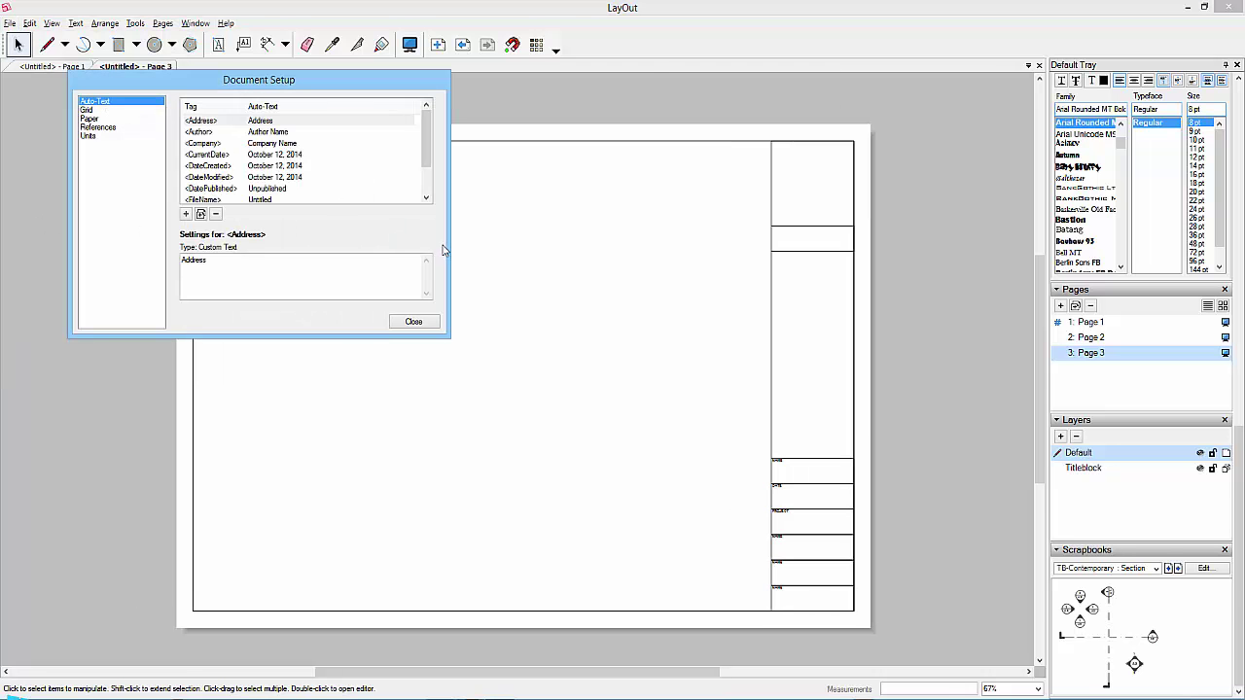
{"action": "left_click", "coordinate": [810, 433]}
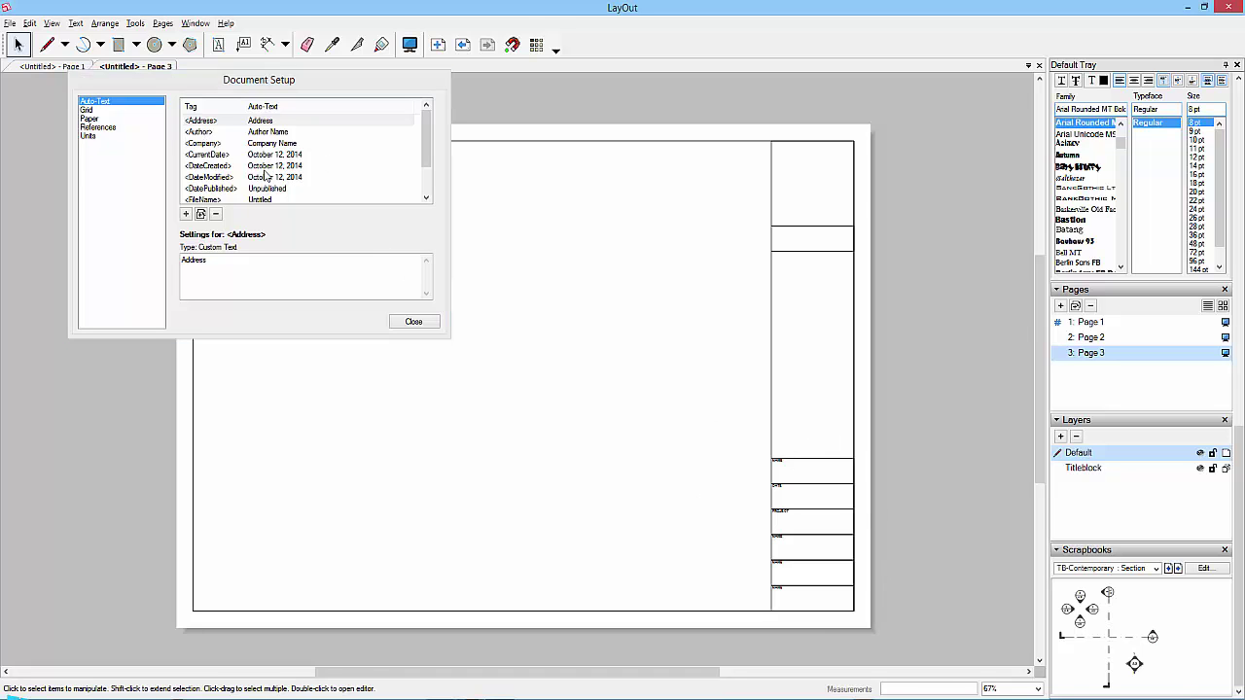
{"action": "left_click", "coordinate": [204, 133]}
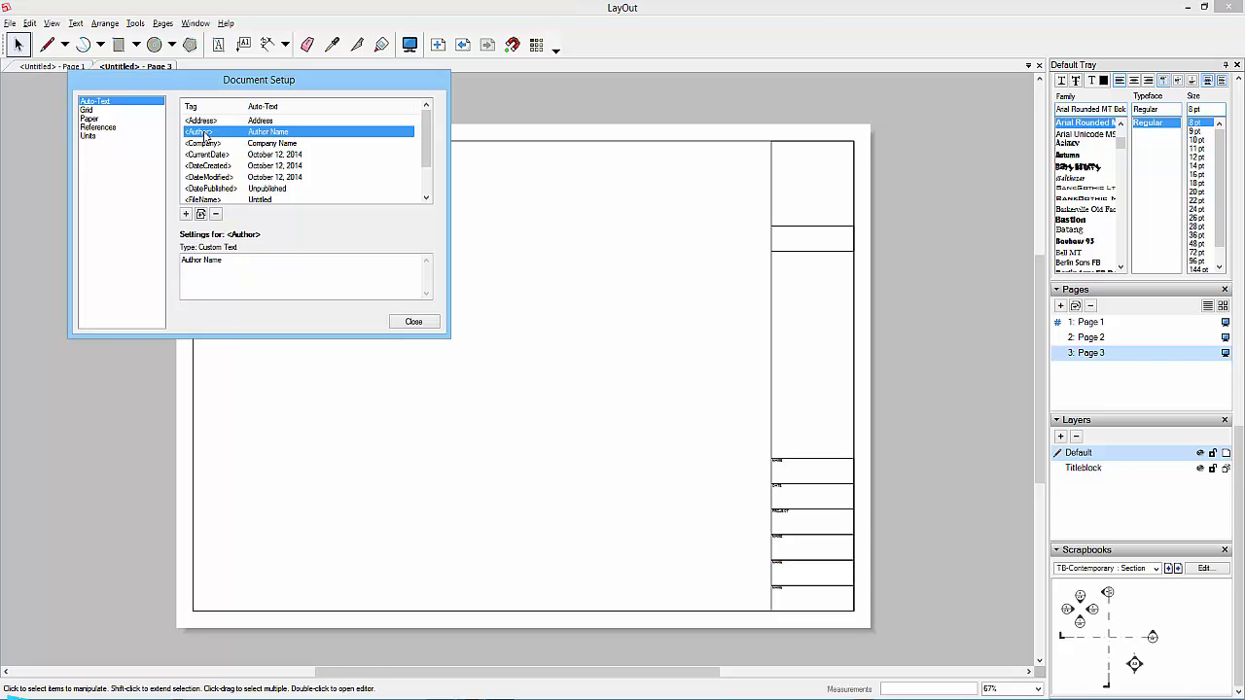
{"action": "triple_click", "coordinate": [231, 266]}
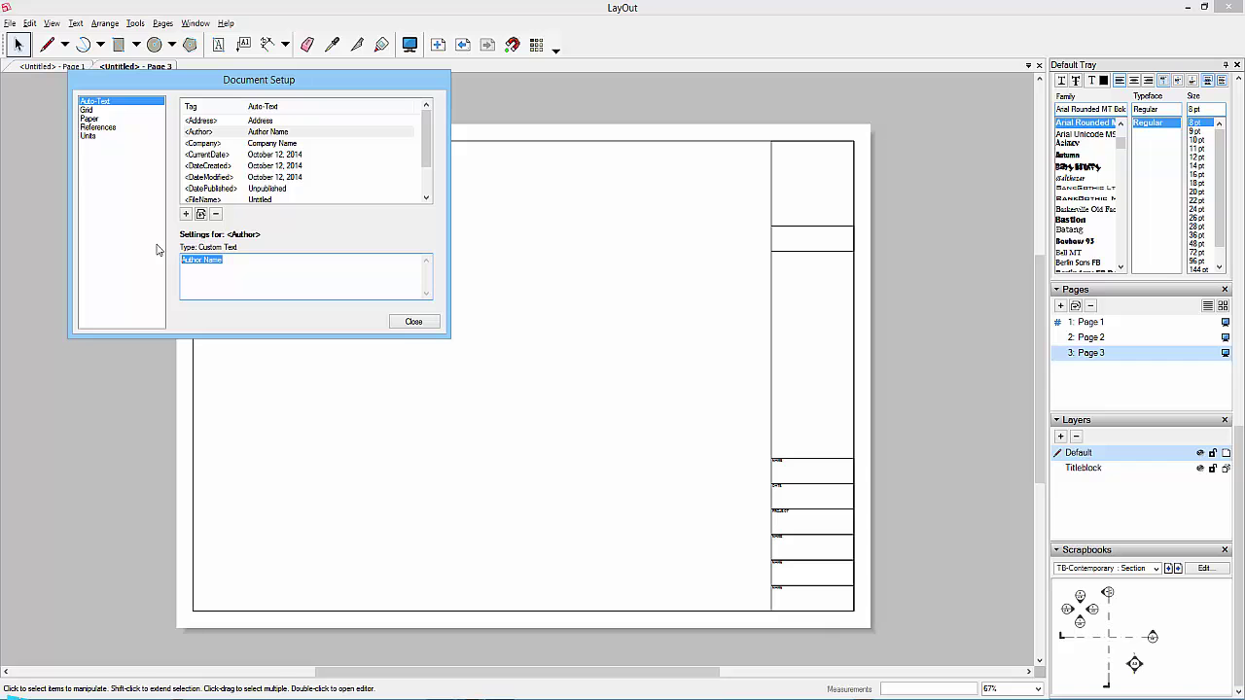
{"action": "type", "text": "Paul Smith"}
{"action": "left_click", "coordinate": [439, 402]}
{"action": "left_click", "coordinate": [414, 321]}
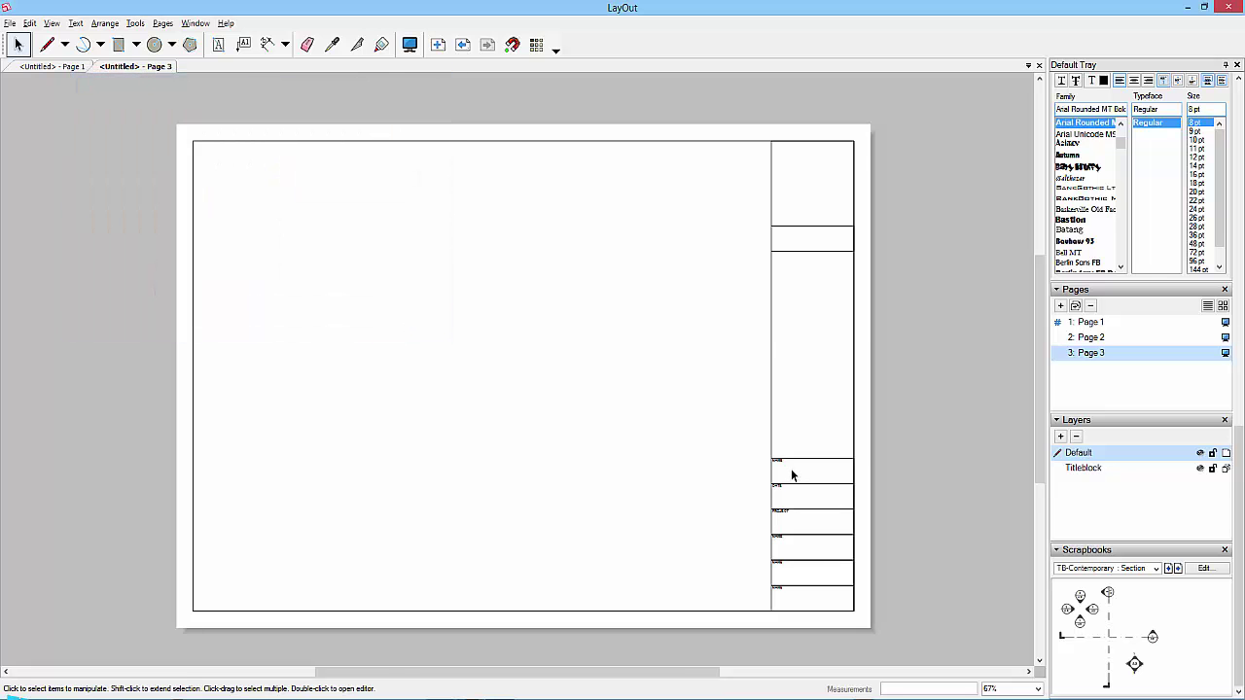
- Zoom in and type the <Author> auto-text into the title block's NAME cell
{"action": "scroll", "coordinate": [791, 475], "scroll_direction": "up", "scroll_amount": 5}
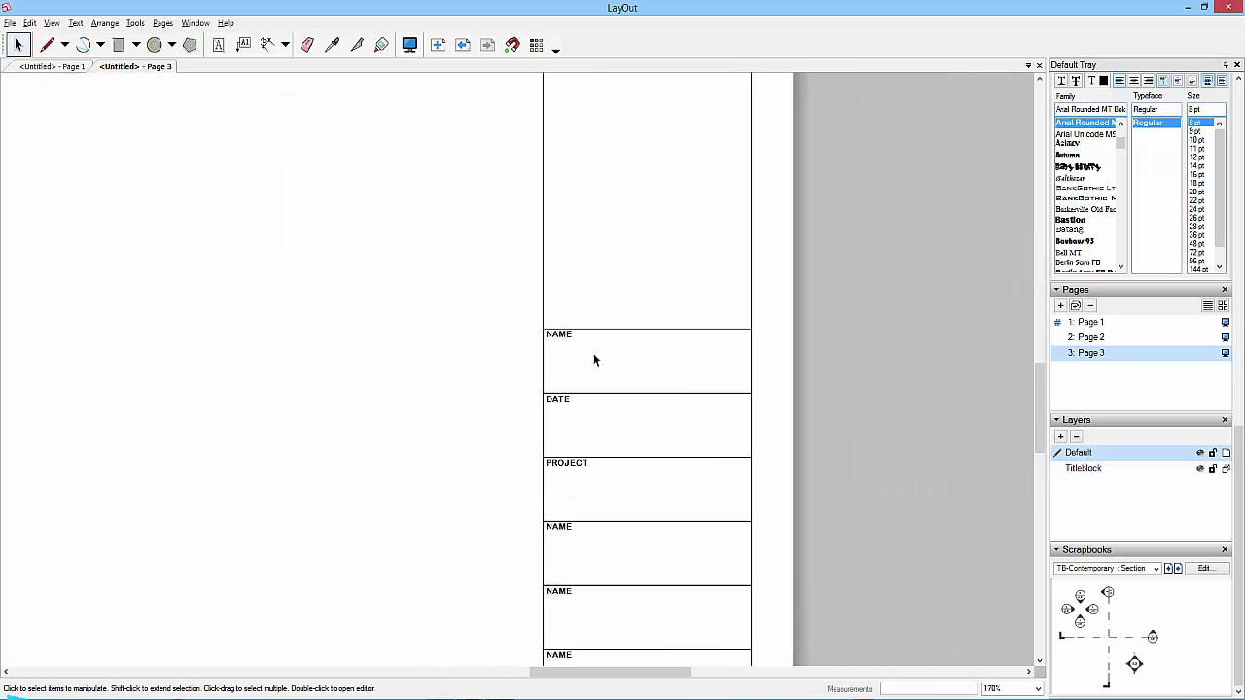
{"action": "left_click", "coordinate": [218, 44]}
{"action": "left_click", "coordinate": [585, 369]}
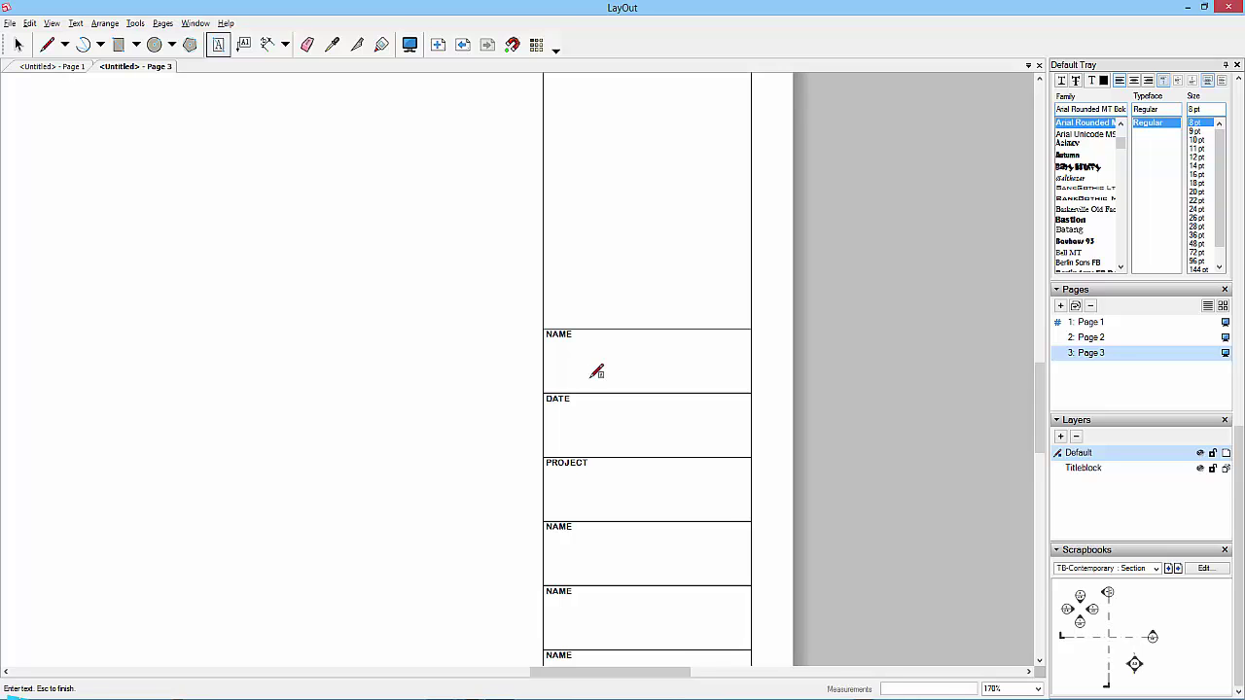
{"action": "type", "text": "<Author>"}
{"action": "left_click", "coordinate": [17, 43]}
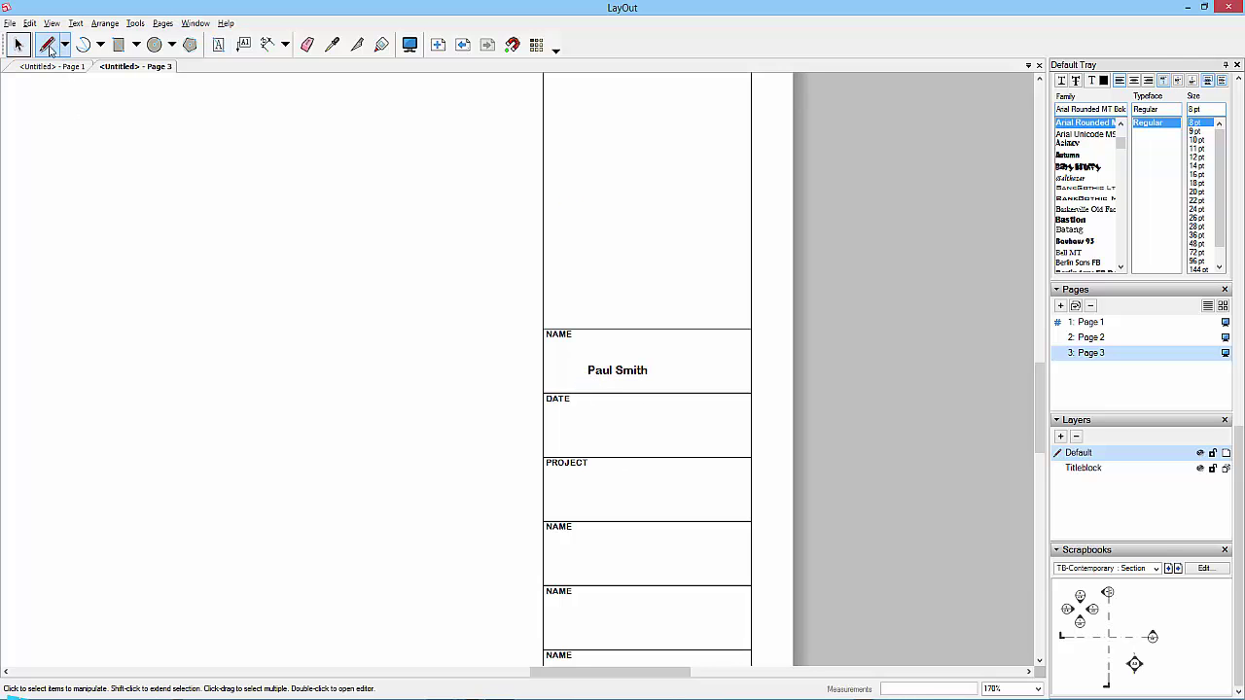
- Reposition the author name text within the NAME cell and set it to 18 pt
{"action": "left_click", "coordinate": [616, 375]}
{"action": "mouse_move", "coordinate": [617, 371]}
{"action": "left_mouse_down"}
{"action": "mouse_move", "coordinate": [631, 364]}
{"action": "mouse_move", "coordinate": [629, 375]}
{"action": "left_mouse_up"}
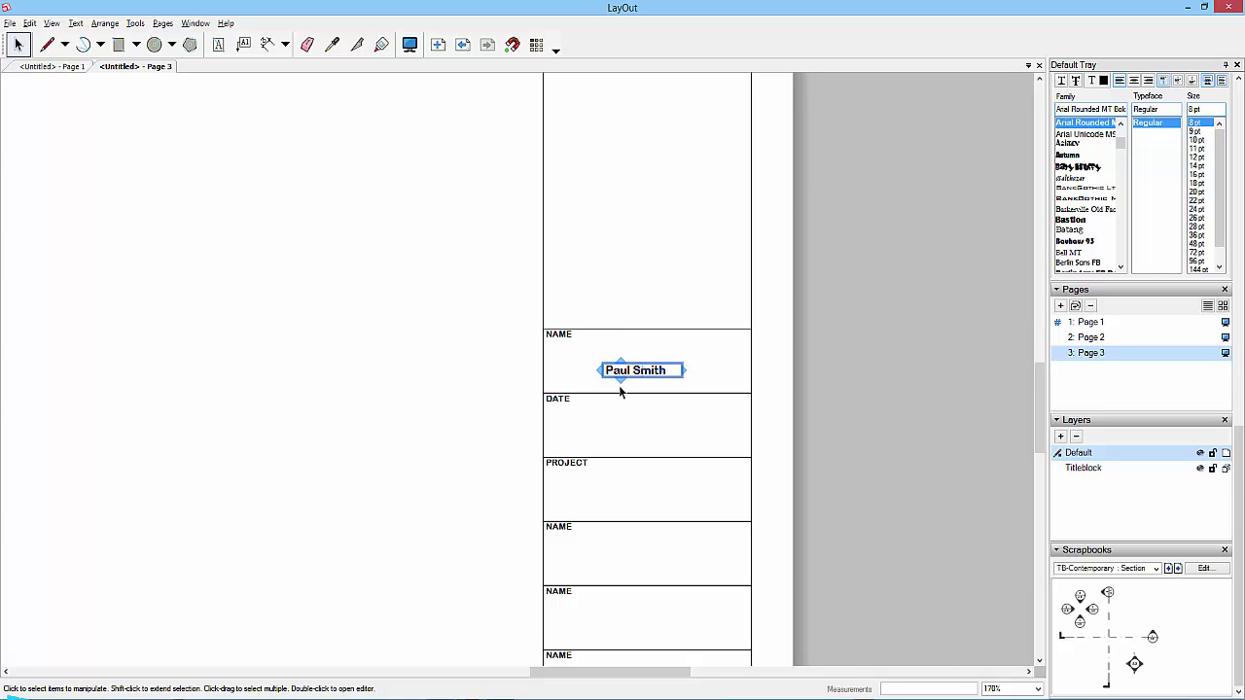
{"action": "left_click_drag", "start_coordinate": [671, 371], "coordinate": [610, 368]}
{"action": "left_click", "coordinate": [1197, 183]}
- Position the author's name text in the NAME cell and confirm it appears on Page 3 but not Page 2
{"action": "left_click_drag", "start_coordinate": [678, 376], "coordinate": [710, 381]}
{"action": "left_click", "coordinate": [853, 398]}
{"action": "left_click", "coordinate": [639, 360]}
{"action": "left_click", "coordinate": [846, 379]}
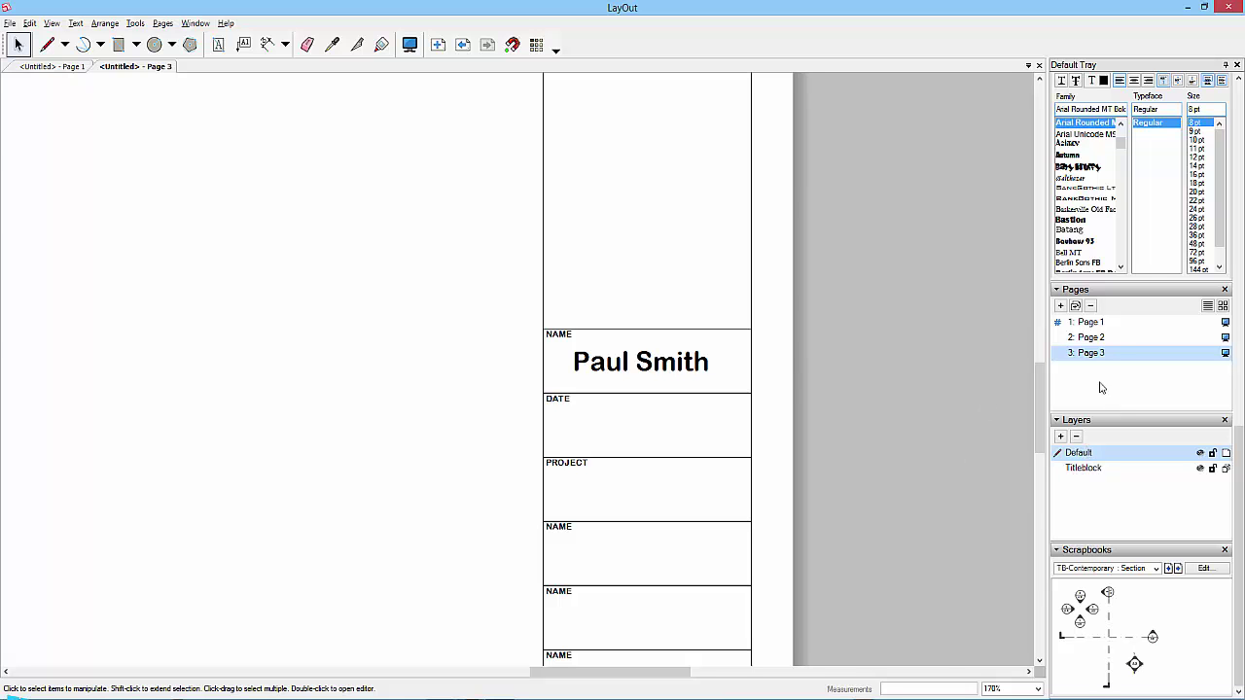
{"action": "left_click", "coordinate": [1095, 337]}
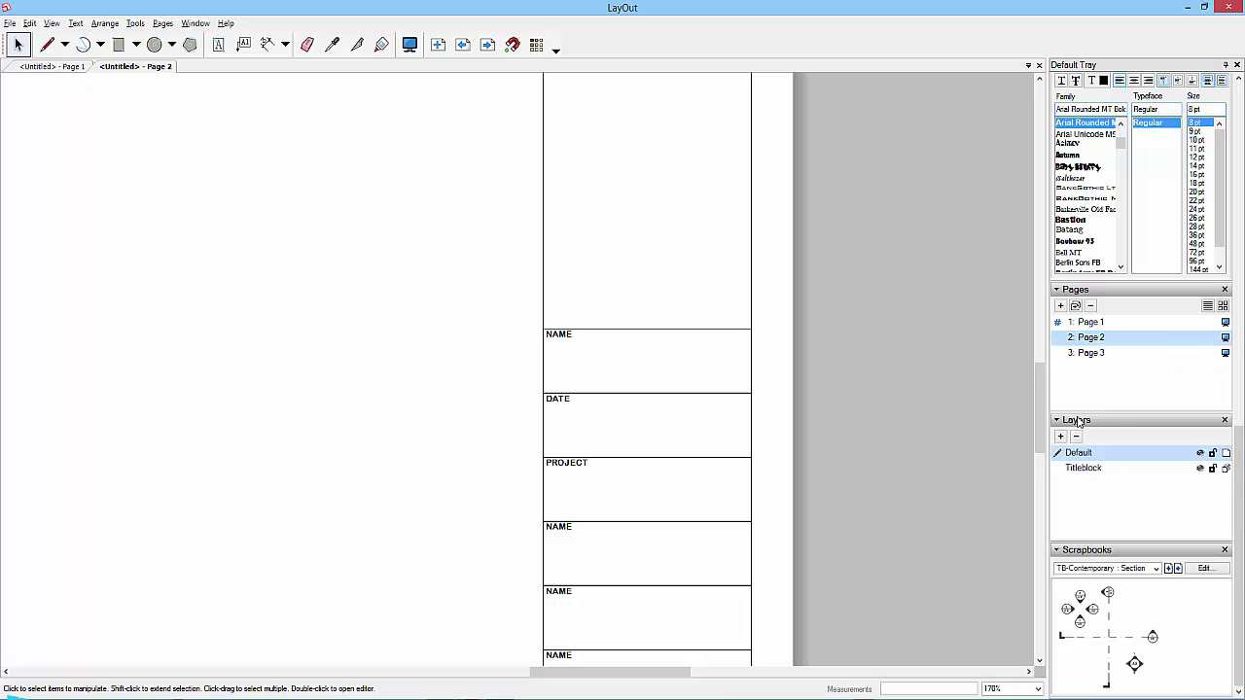
{"action": "left_click", "coordinate": [1090, 353]}
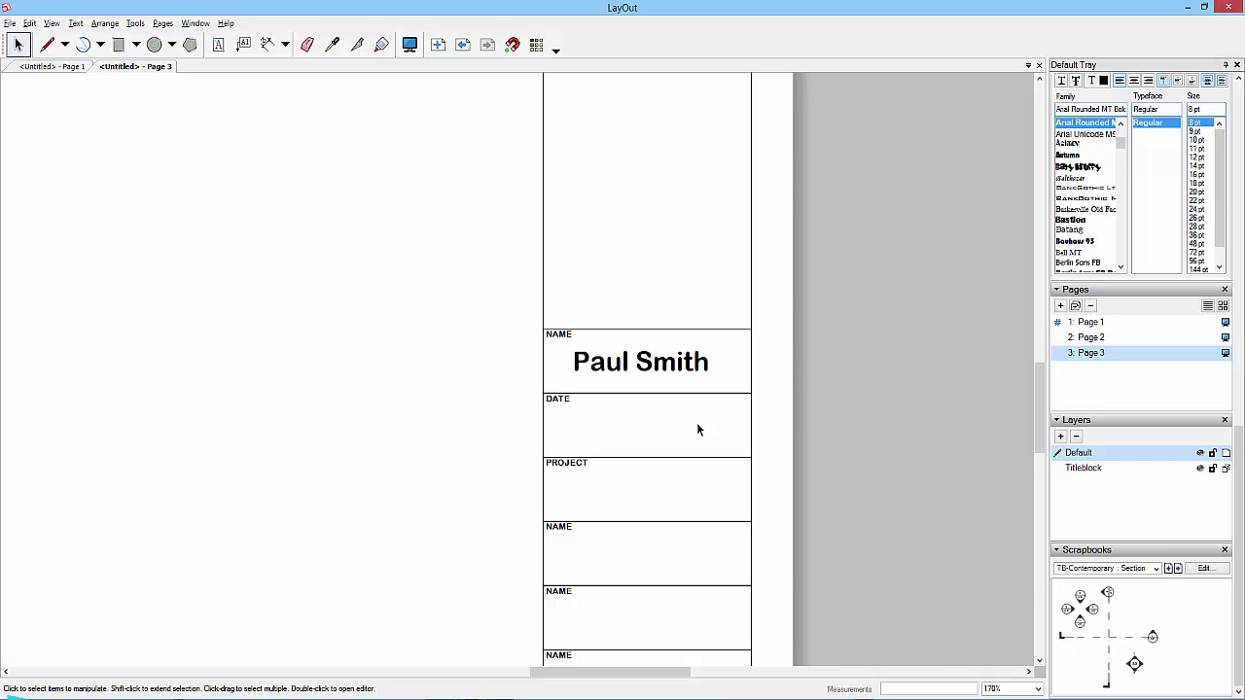
{"action": "left_click", "coordinate": [627, 362]}
- Copy the author's name text down into the PROJECT cell
{"action": "left_click_drag", "start_coordinate": [603, 363], "coordinate": [589, 493], "text": "ctrl"}
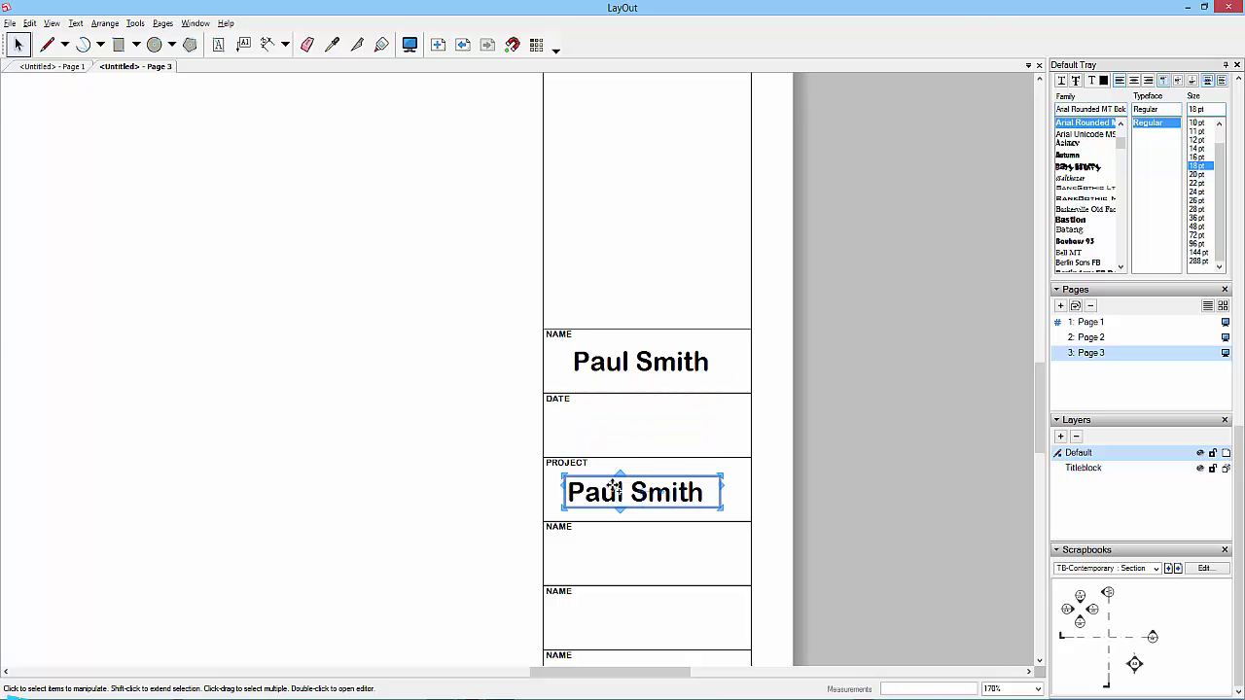
{"action": "left_click", "coordinate": [10, 23]}
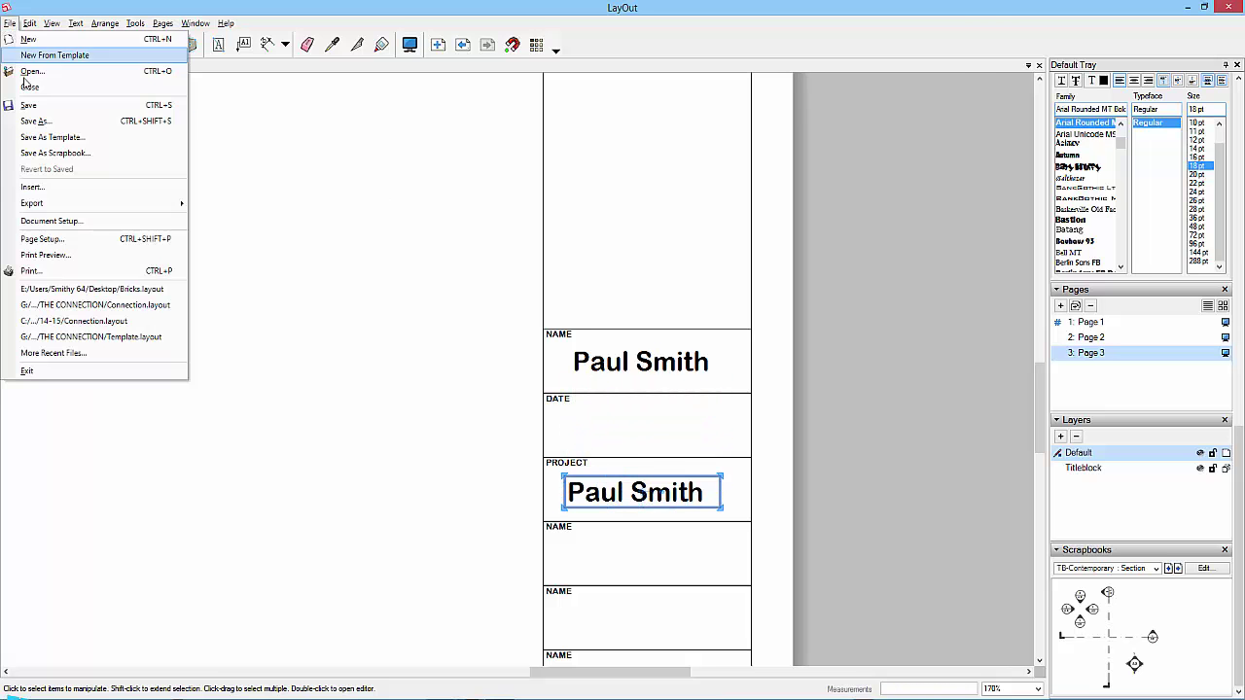
{"action": "left_click", "coordinate": [42, 224]}
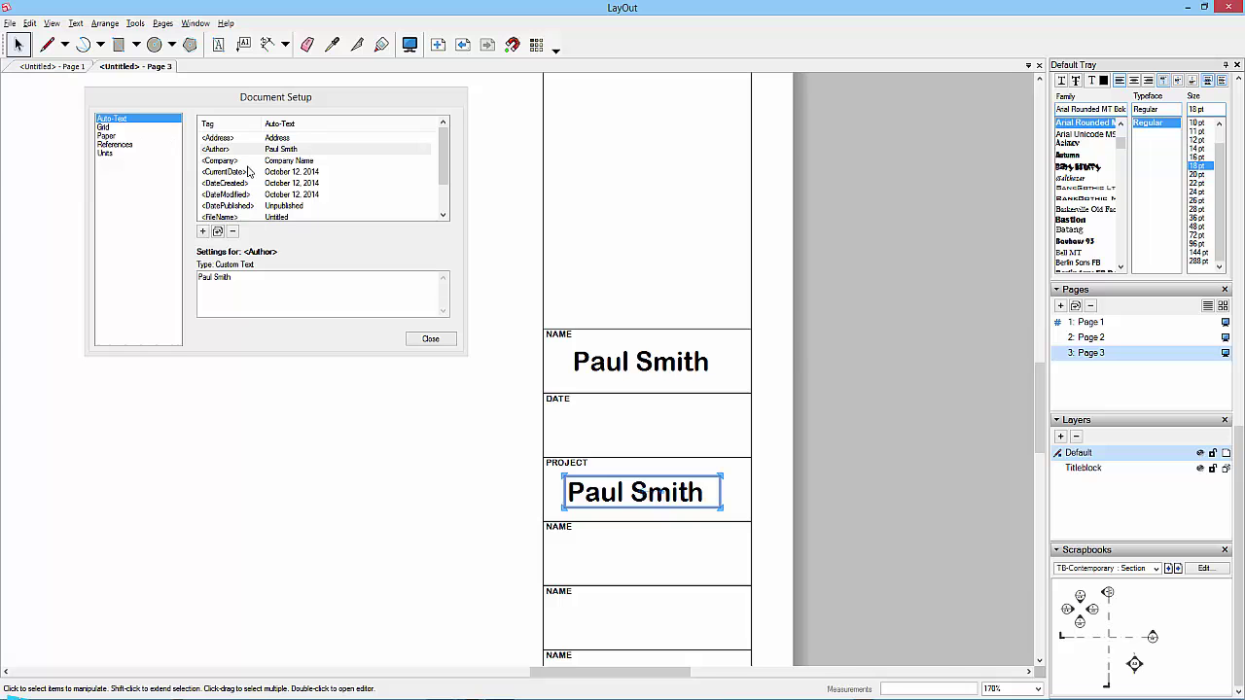
- Add a custom auto-text tag named Project with the text 'Title block test'
{"action": "left_click", "coordinate": [202, 232]}
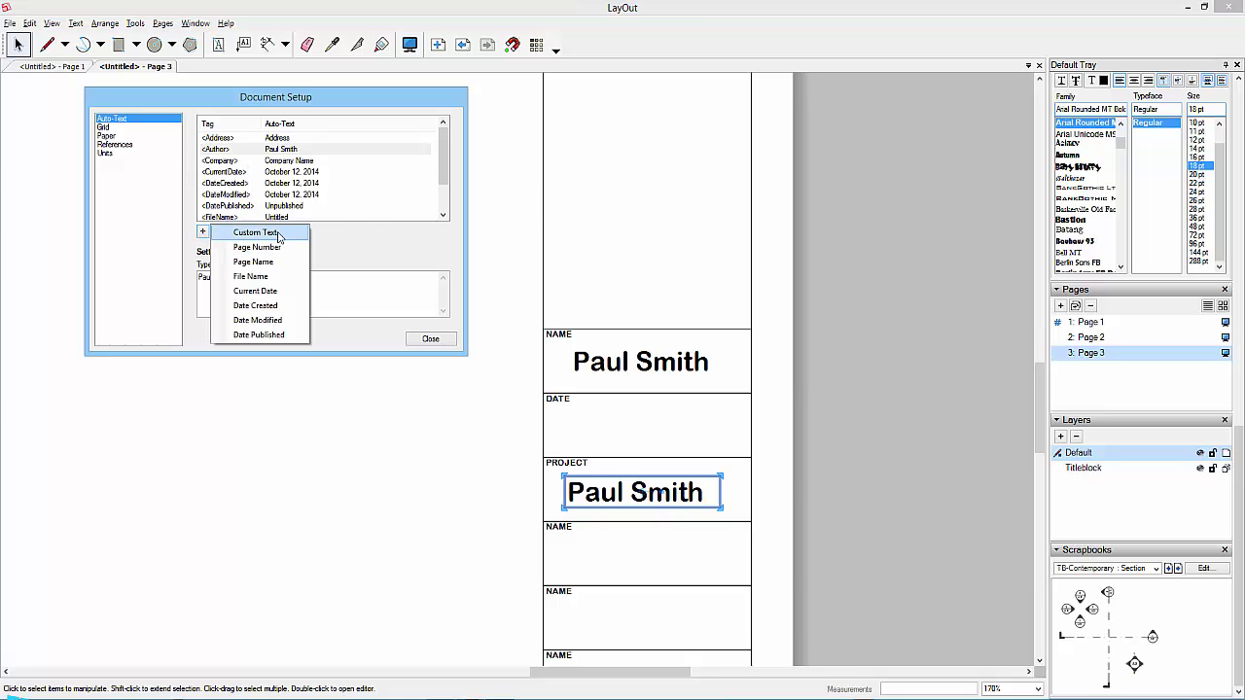
{"action": "left_click", "coordinate": [255, 232]}
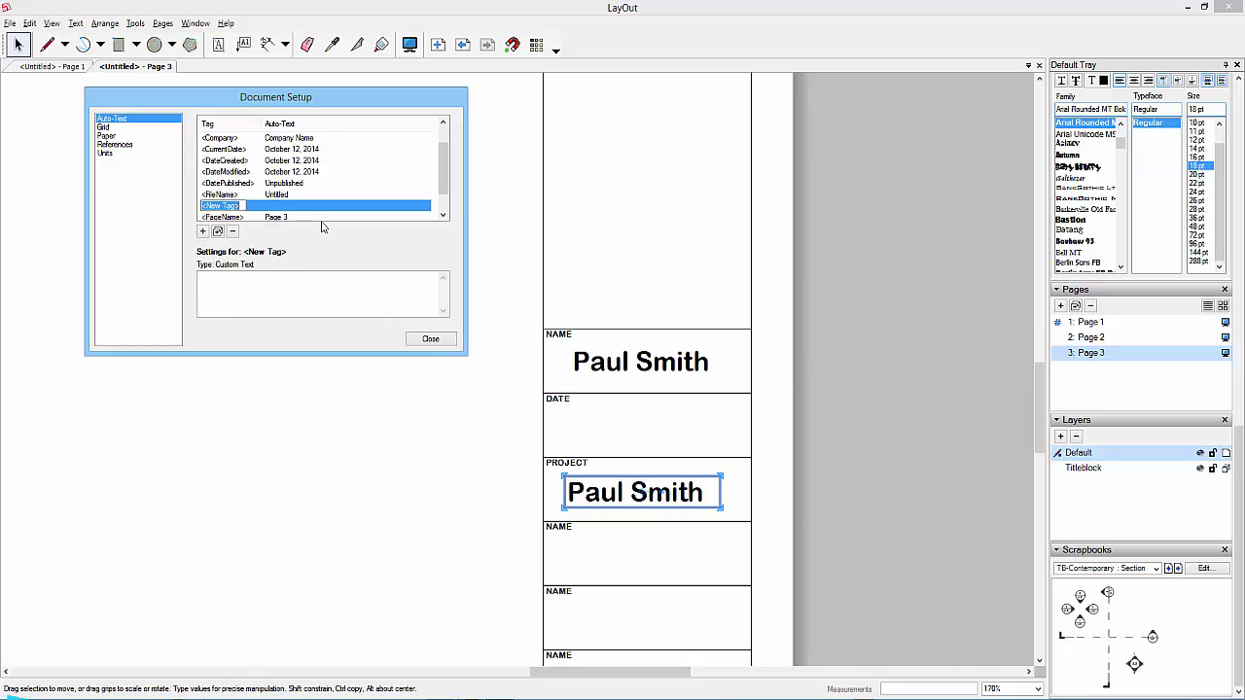
{"action": "left_click_drag", "start_coordinate": [239, 205], "coordinate": [210, 205]}
{"action": "type", "text": "Project>"}
{"action": "left_click", "coordinate": [238, 290]}
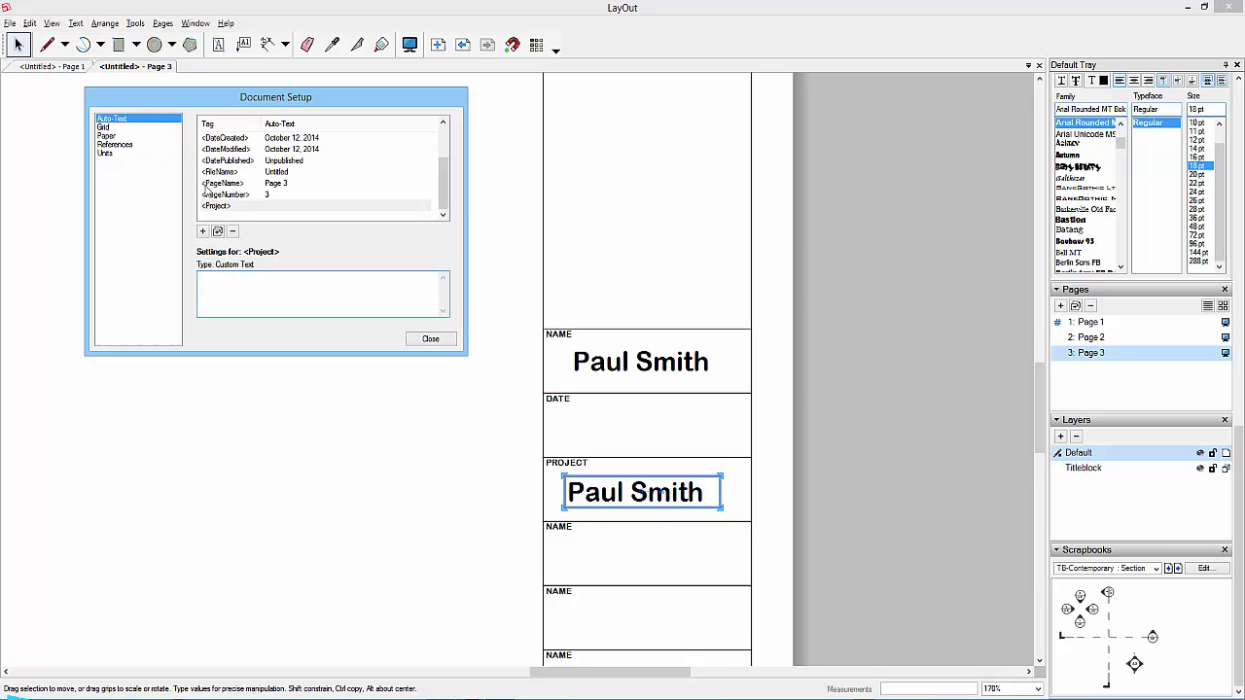
{"action": "left_click", "coordinate": [232, 291]}
{"action": "type", "text": "Title block test"}
- Change the PROJECT field's auto-text tag from <Author> to <Project>
{"action": "left_click", "coordinate": [430, 338]}
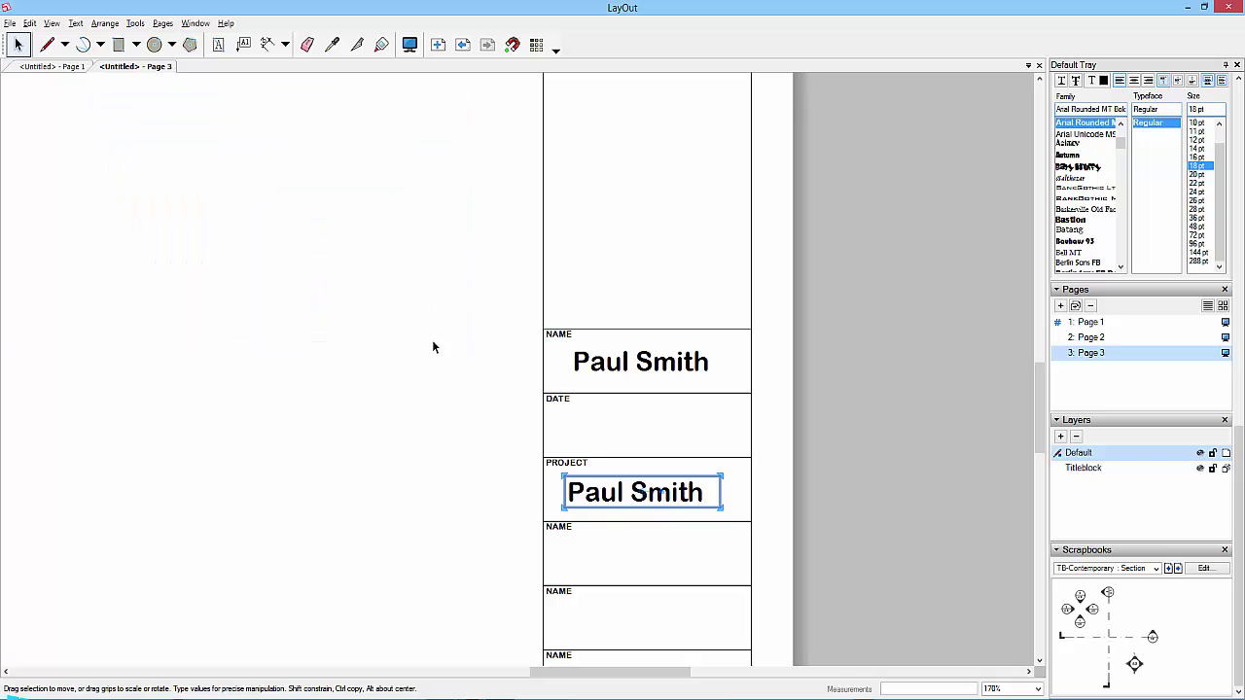
{"action": "double_click", "coordinate": [614, 491]}
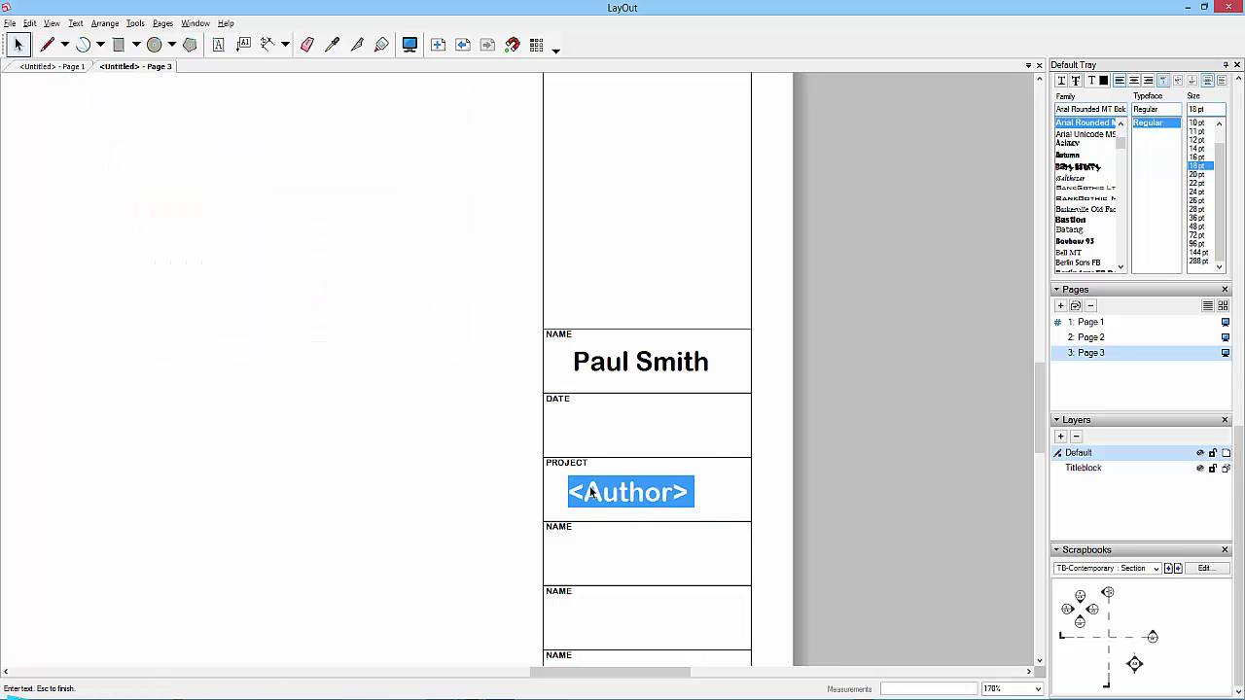
{"action": "left_click_drag", "start_coordinate": [583, 492], "coordinate": [672, 491]}
{"action": "type", "text": "Pro"}
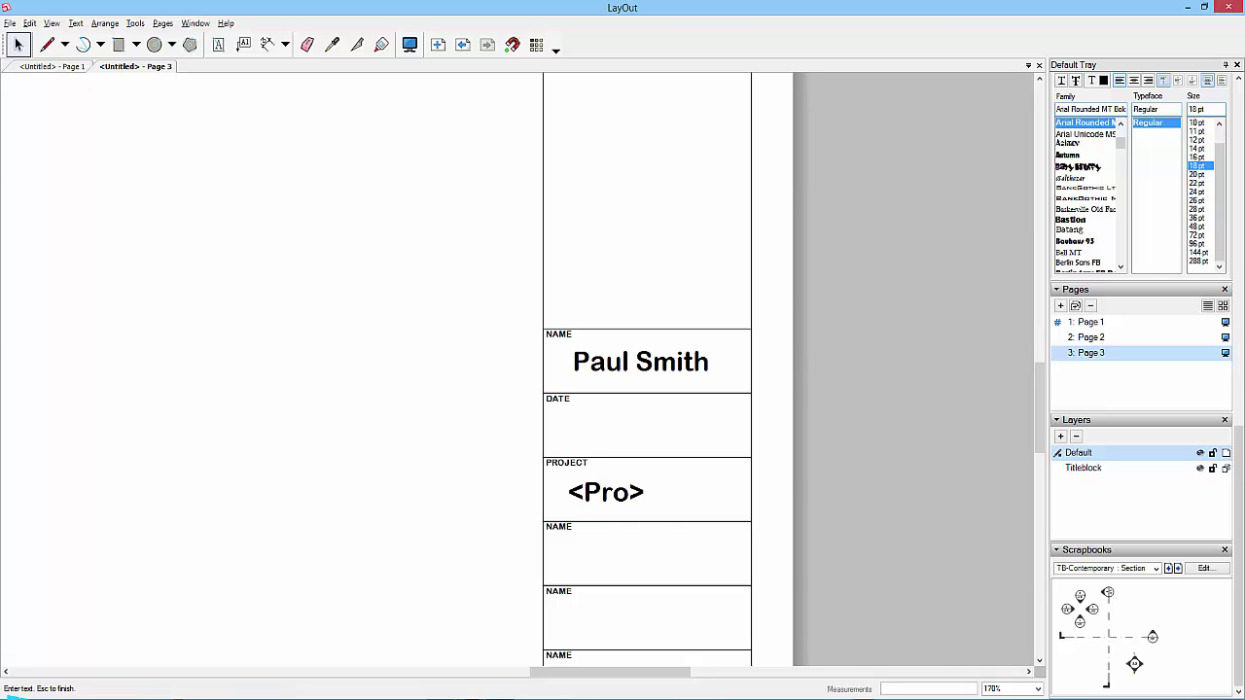
{"action": "type", "text": "ject"}
{"action": "key", "text": "Escape"}
- Nudge the 'Title block test' text left and move it onto the Titleblock layer
{"action": "left_click", "coordinate": [672, 491]}
{"action": "left_click_drag", "start_coordinate": [671, 491], "coordinate": [659, 491]}
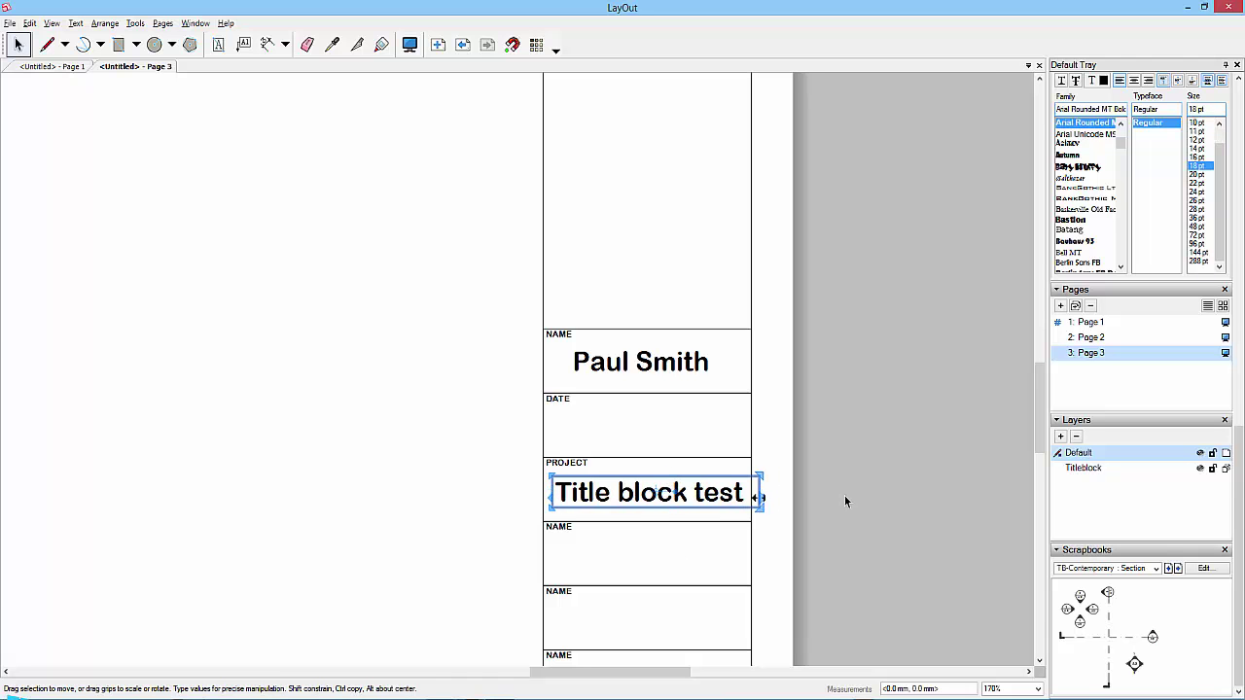
{"action": "left_click", "coordinate": [1090, 471]}
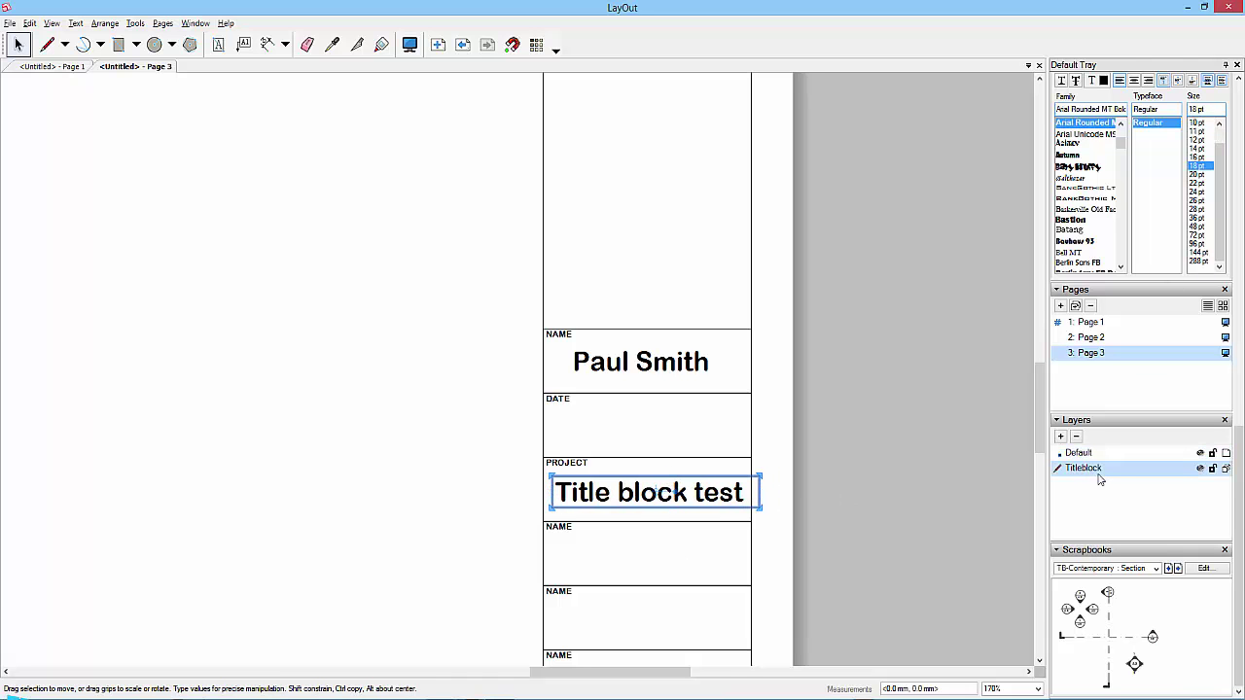
{"action": "right_click", "coordinate": [640, 488]}
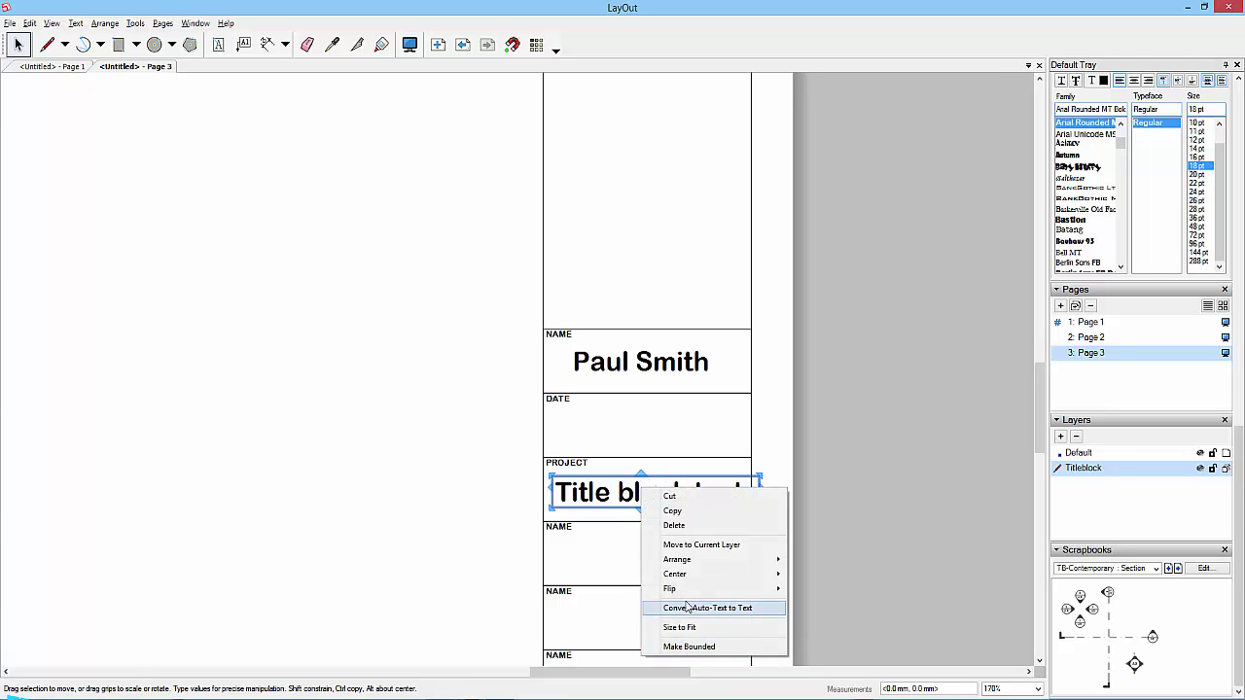
{"action": "left_click", "coordinate": [701, 545]}
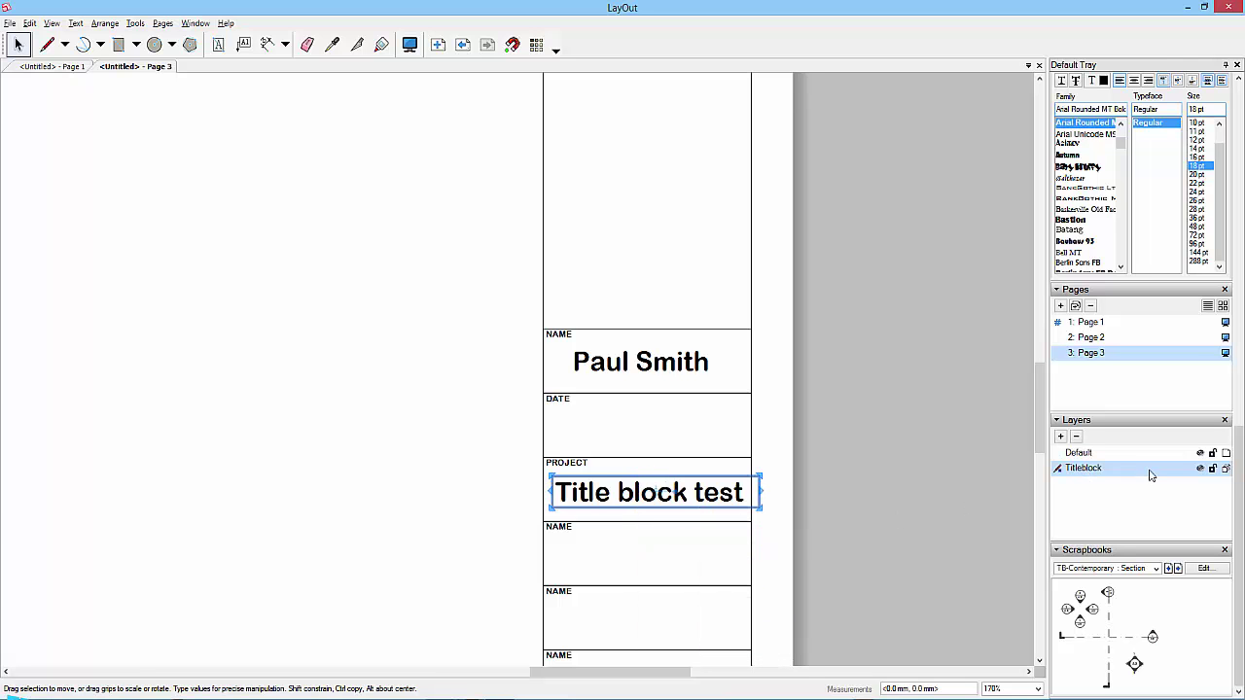
{"action": "left_click", "coordinate": [928, 482]}
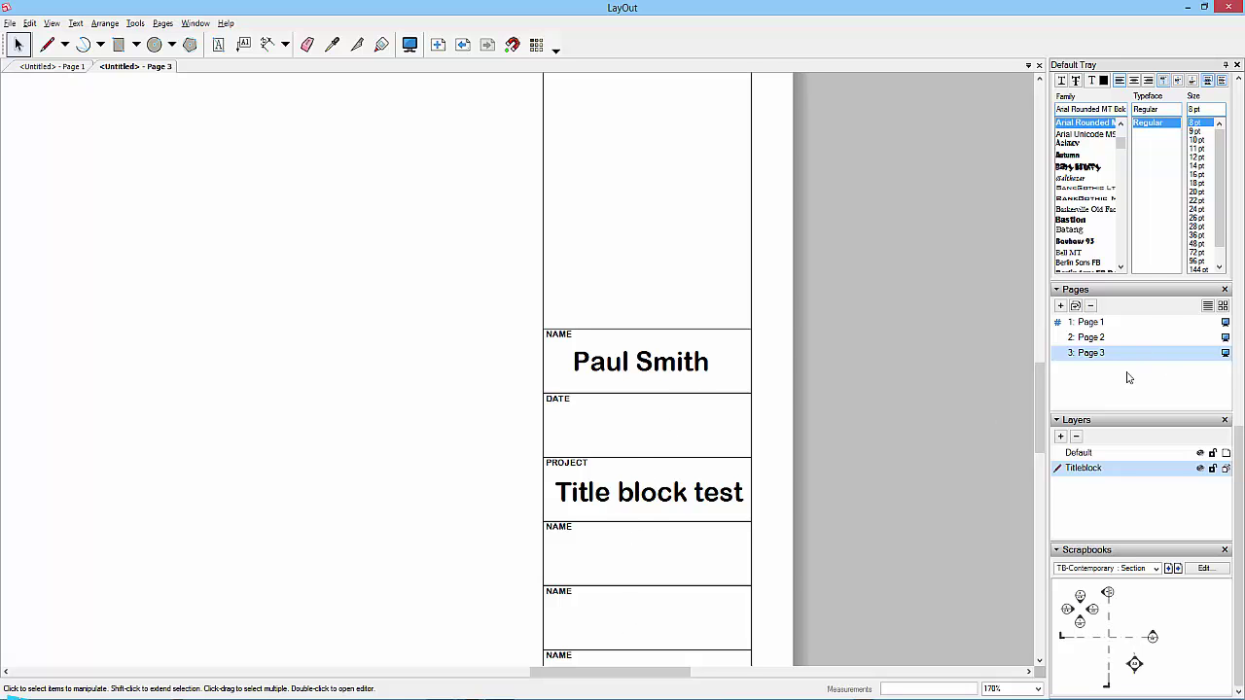
- Check the shared PROJECT field on Pages 2, 3 and 1, fitting Page 1 fully in view
{"action": "left_click", "coordinate": [1090, 338]}
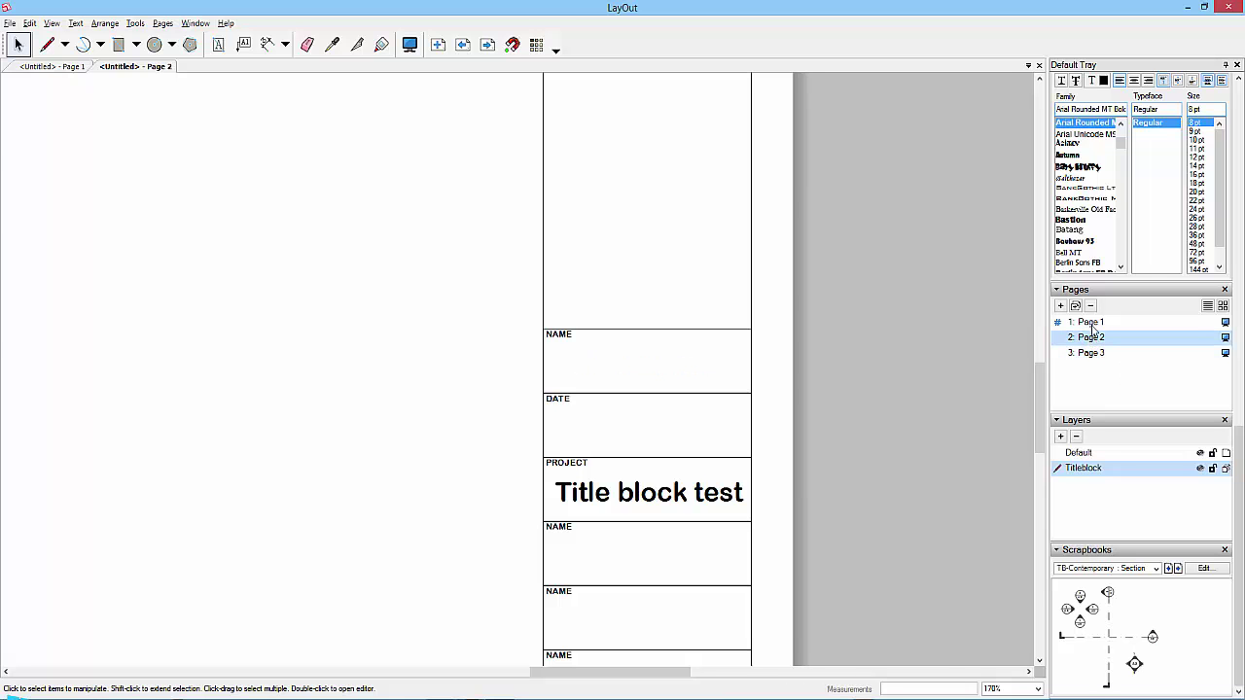
{"action": "left_click", "coordinate": [1092, 323]}
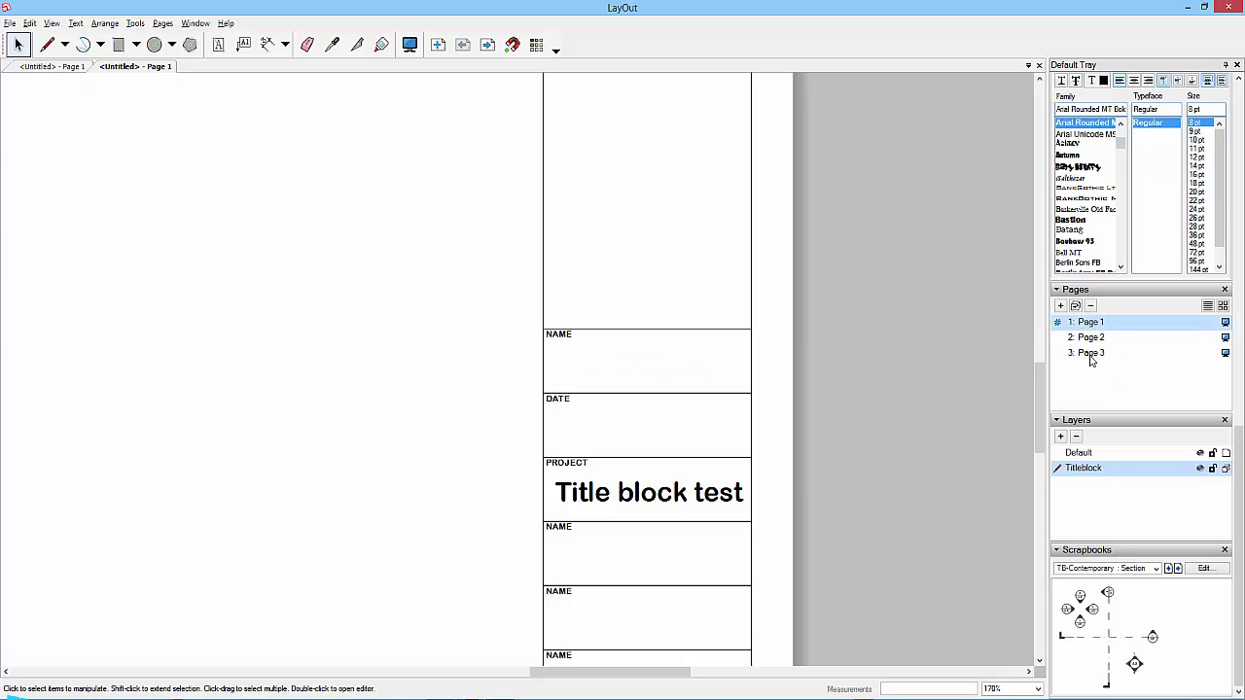
{"action": "left_click", "coordinate": [1090, 352]}
{"action": "left_click", "coordinate": [1092, 323]}
{"action": "scroll", "coordinate": [787, 430], "scroll_direction": "down", "scroll_amount": 1}
{"action": "left_click_drag", "start_coordinate": [781, 440], "coordinate": [893, 564]}
{"action": "scroll", "coordinate": [819, 461], "scroll_direction": "down", "scroll_amount": 2}
{"action": "middle_click_drag", "start_coordinate": [892, 564], "coordinate": [885, 512]}
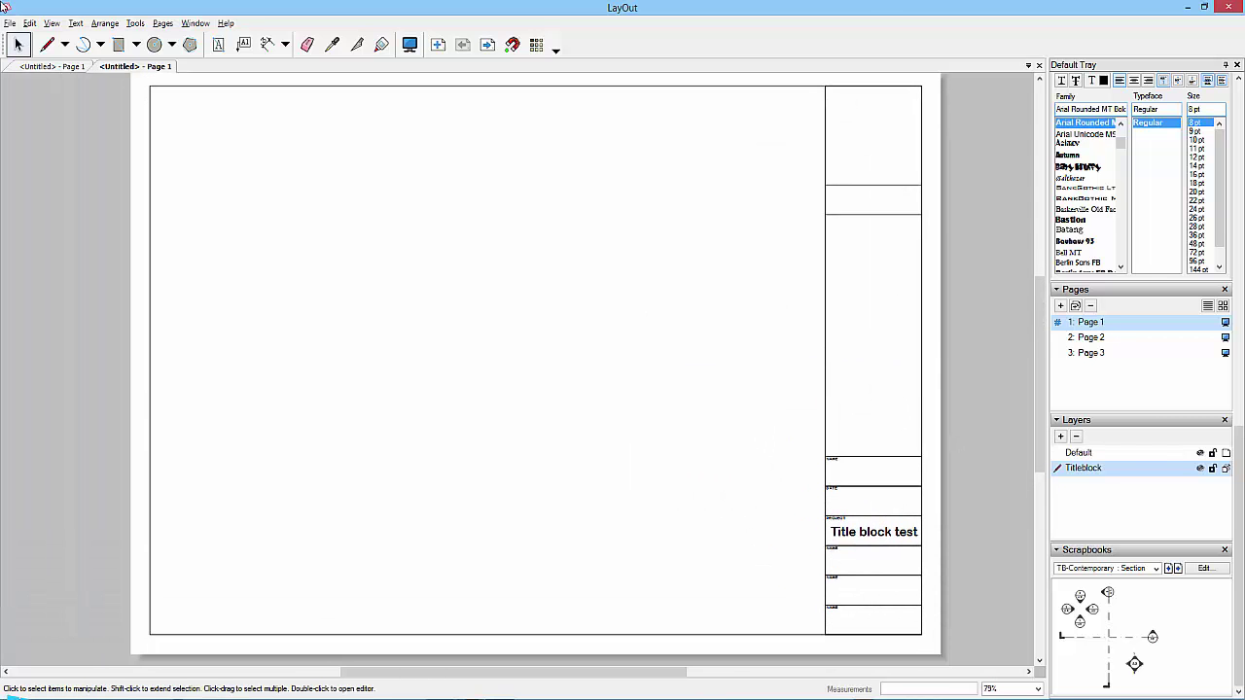
- Save the document as a template named Template in My Templates
{"action": "left_click", "coordinate": [9, 23]}
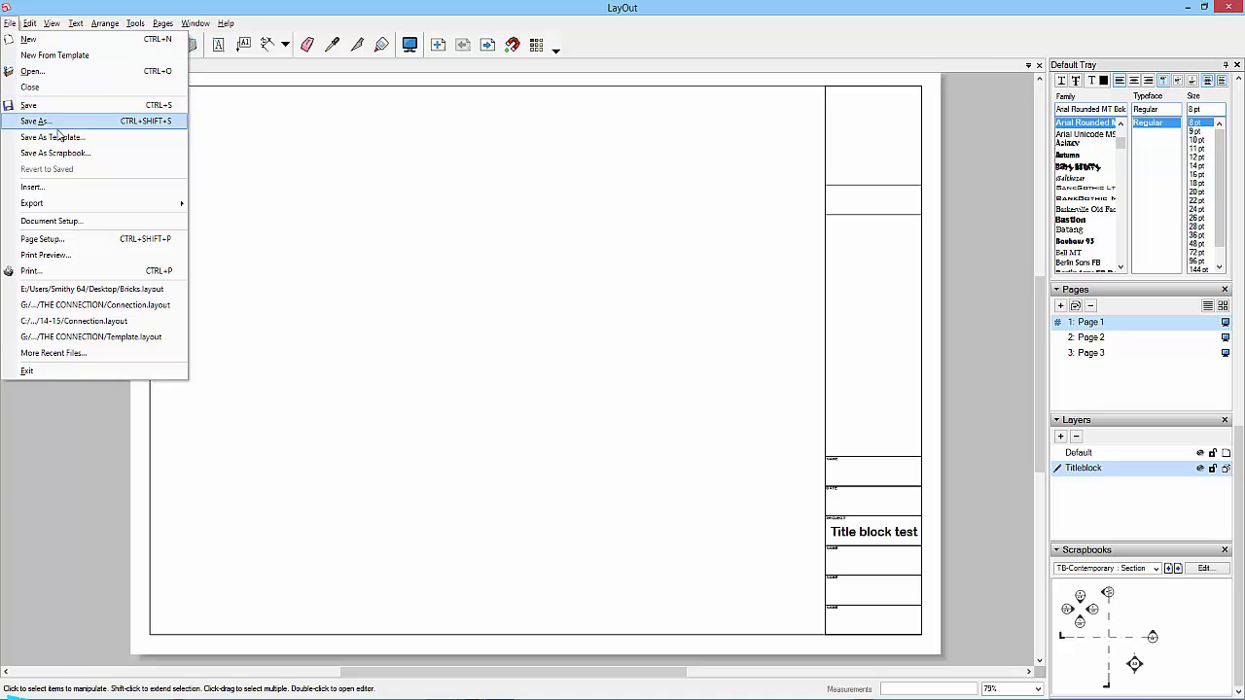
{"action": "left_click", "coordinate": [50, 137]}
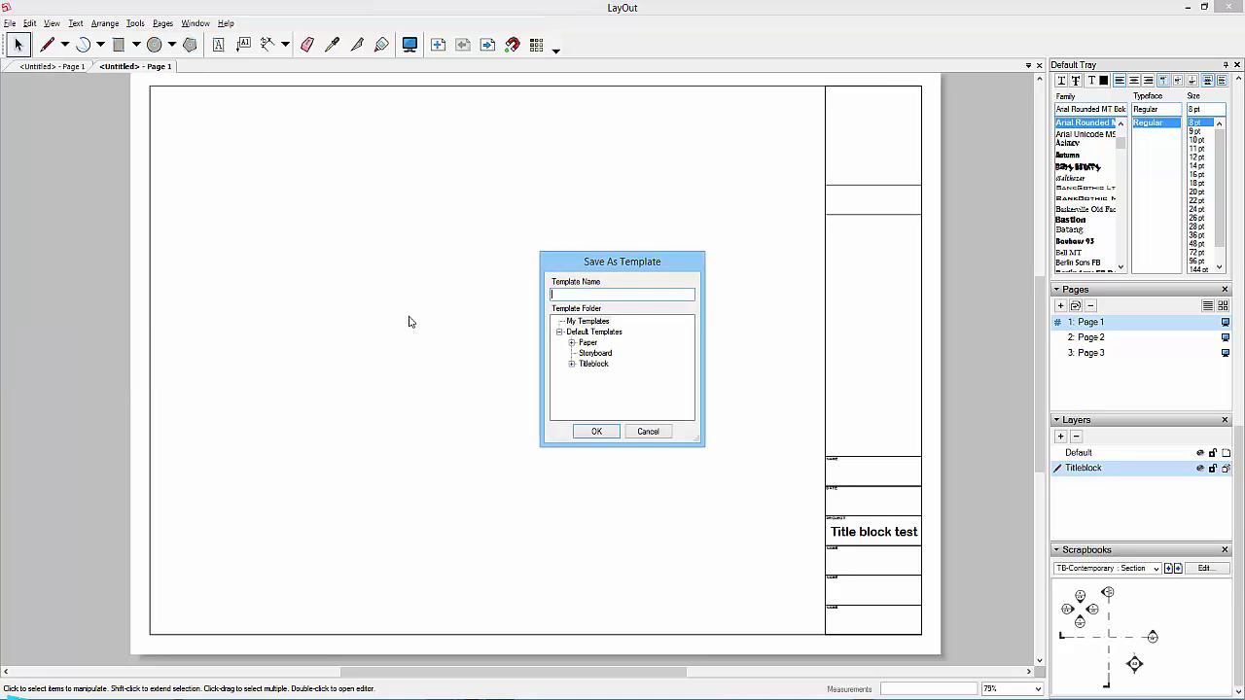
{"action": "left_click", "coordinate": [597, 322]}
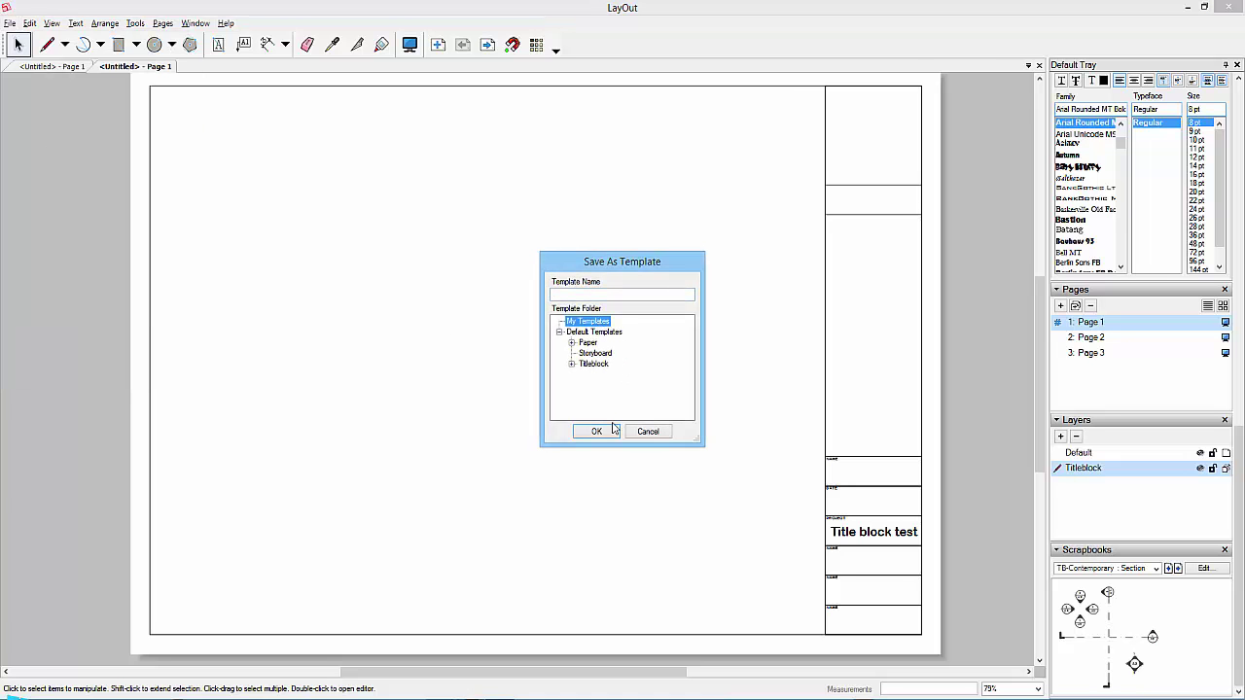
{"action": "left_click", "coordinate": [566, 295]}
{"action": "left_click", "coordinate": [595, 431]}
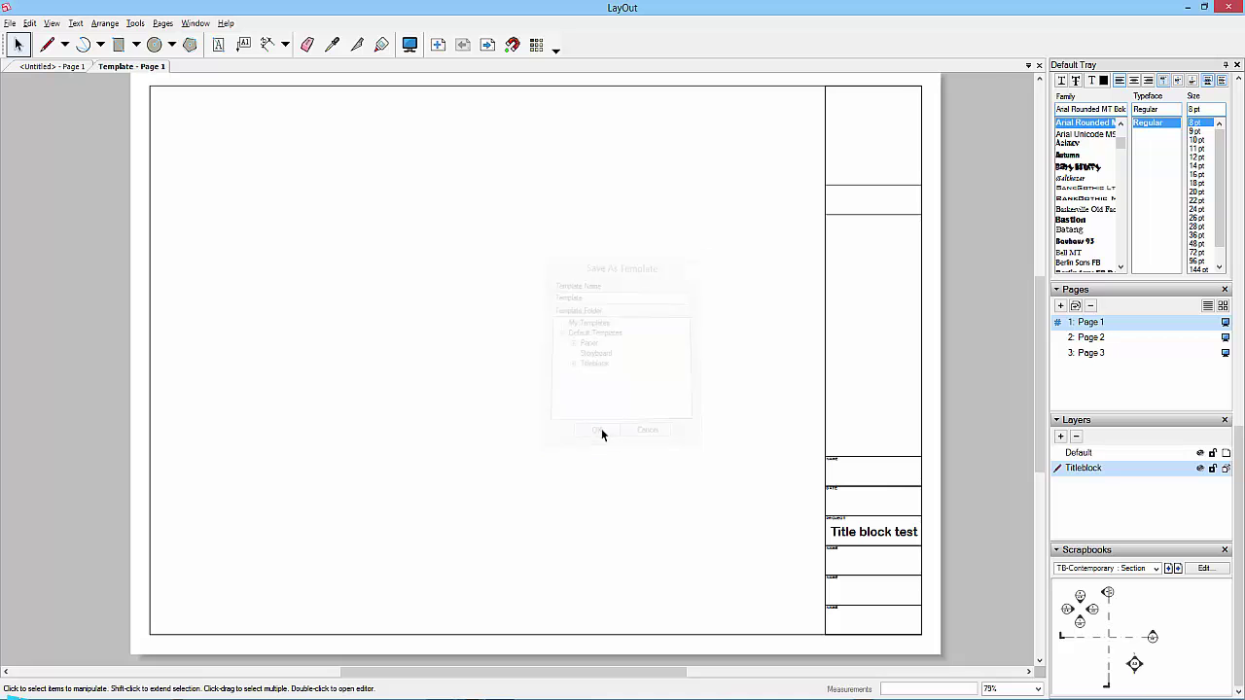
- Create a new document from the saved Template template
{"action": "left_click", "coordinate": [10, 22]}
{"action": "left_click", "coordinate": [48, 70]}
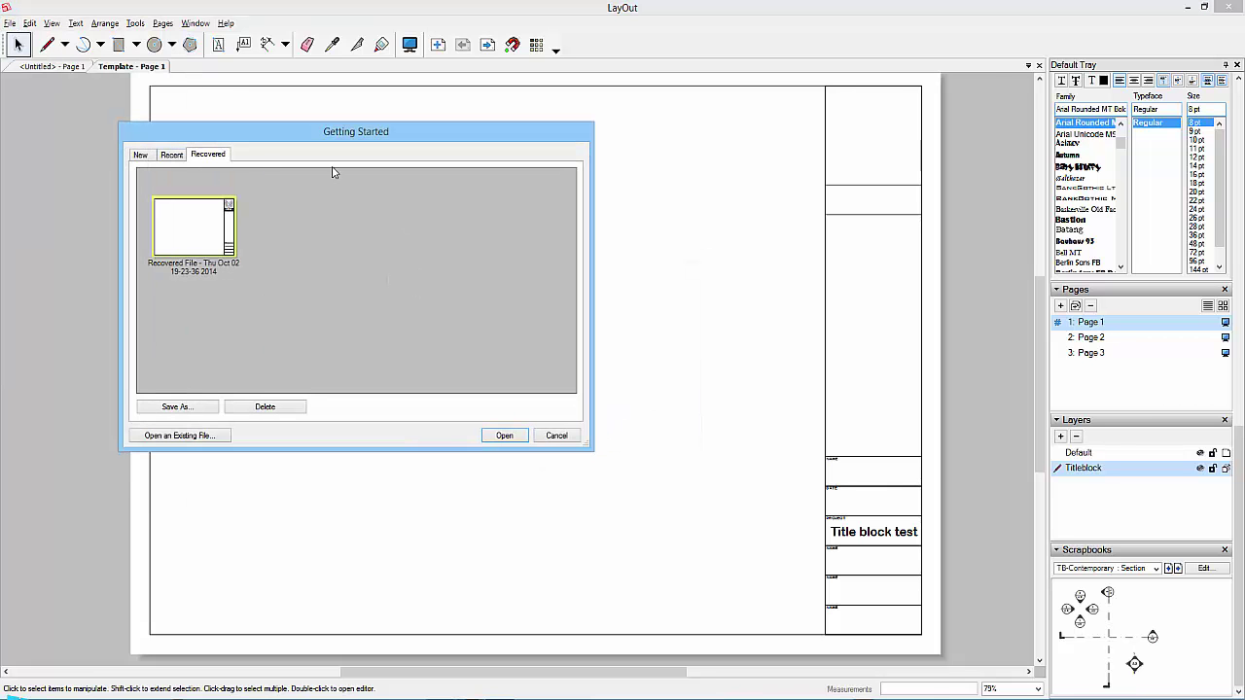
{"action": "left_click", "coordinate": [140, 156]}
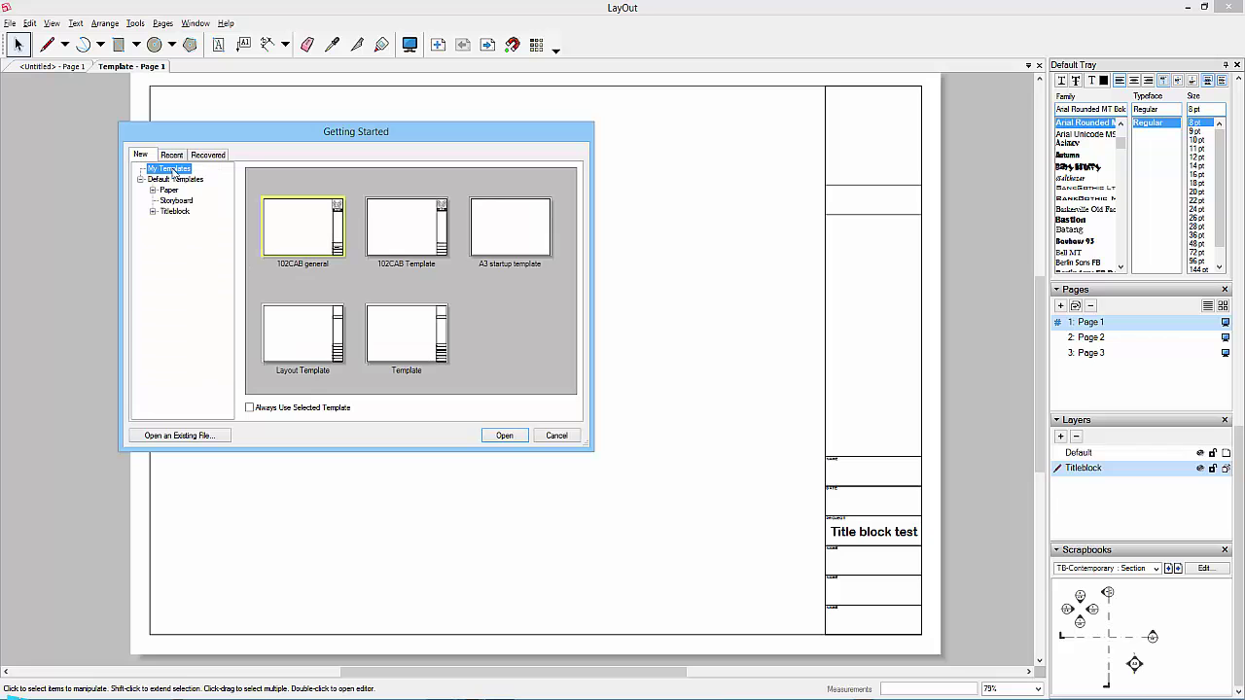
{"action": "left_click", "coordinate": [416, 336]}
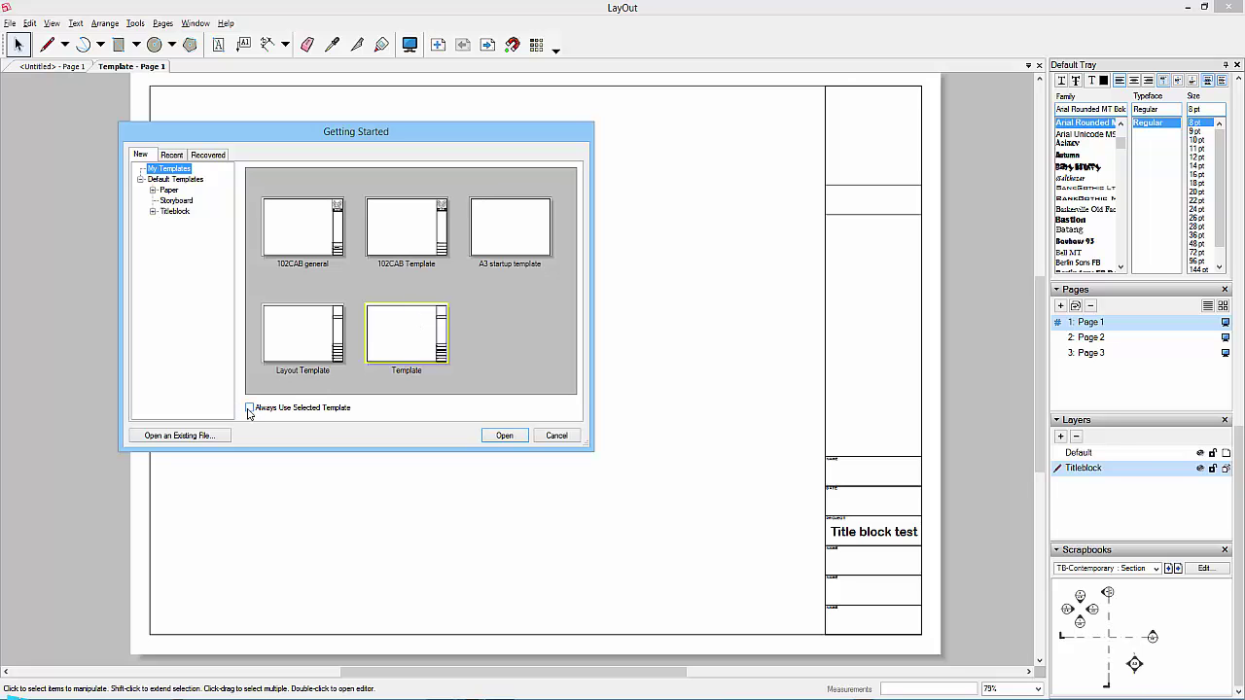
{"action": "left_click", "coordinate": [493, 437]}
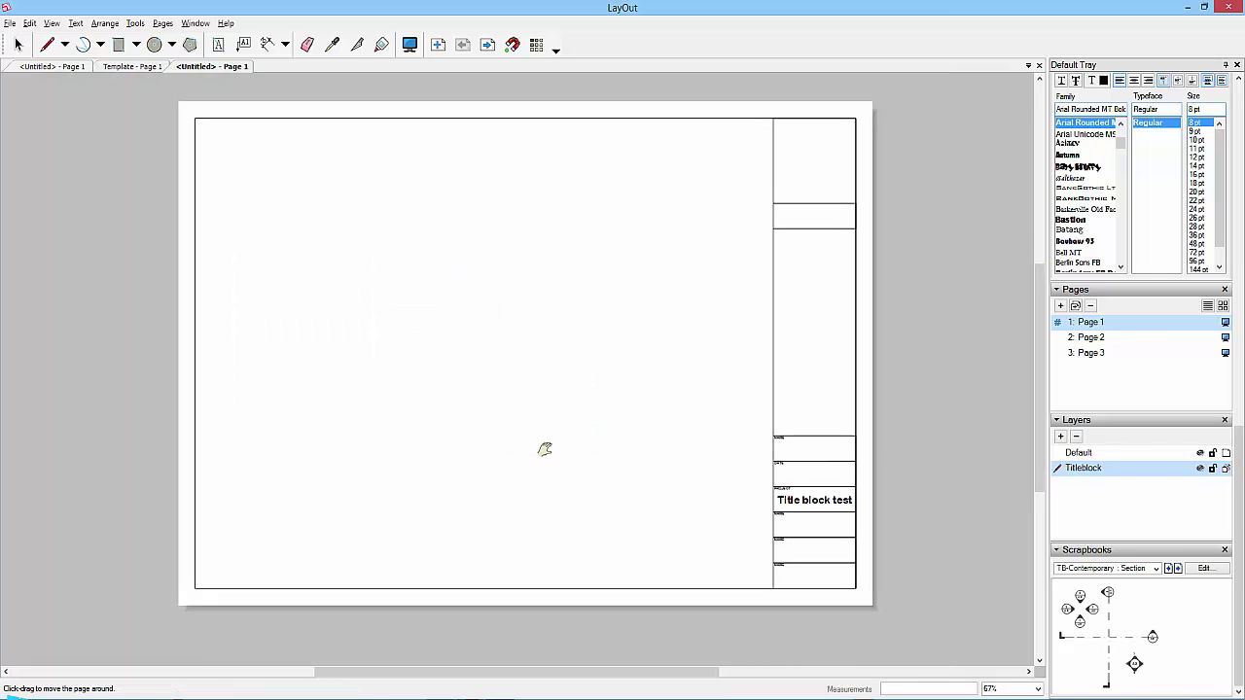
- Lock the Titleblock layer and verify a selection box no longer picks up the title block
{"action": "left_click_drag", "start_coordinate": [959, 416], "coordinate": [481, 243]}
{"action": "left_click", "coordinate": [894, 367]}
{"action": "left_click_drag", "start_coordinate": [121, 106], "coordinate": [891, 544]}
{"action": "left_click", "coordinate": [919, 500]}
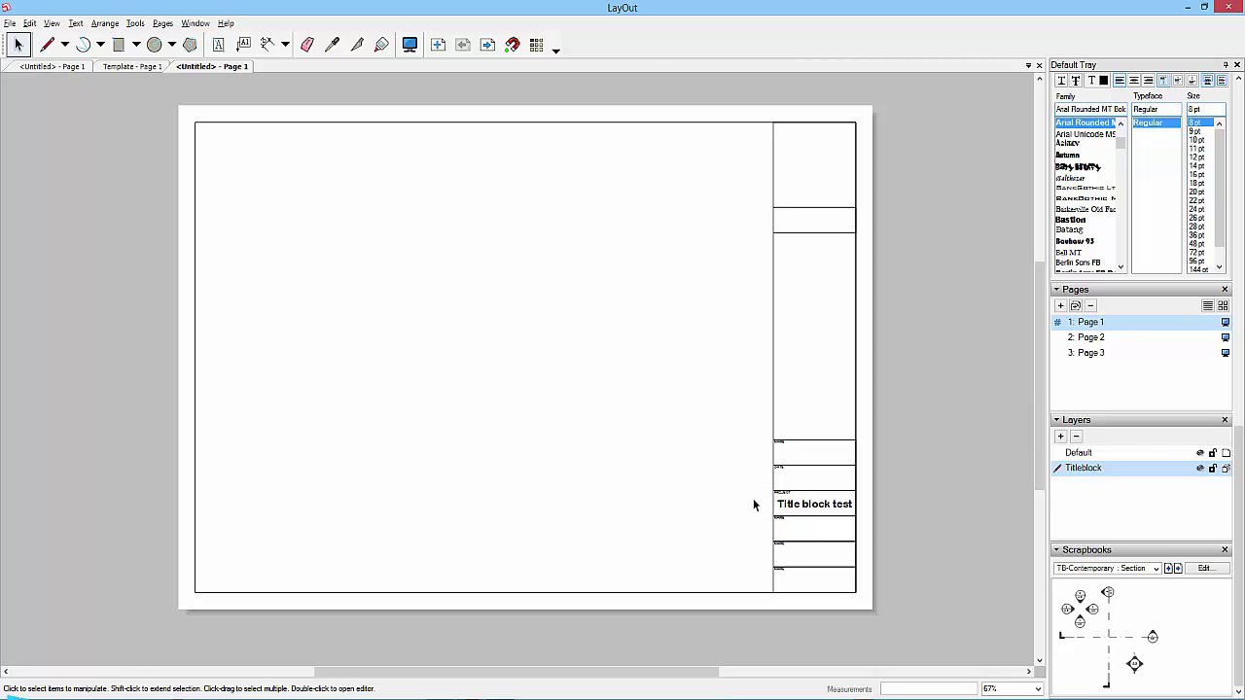
{"action": "left_click", "coordinate": [1213, 469]}
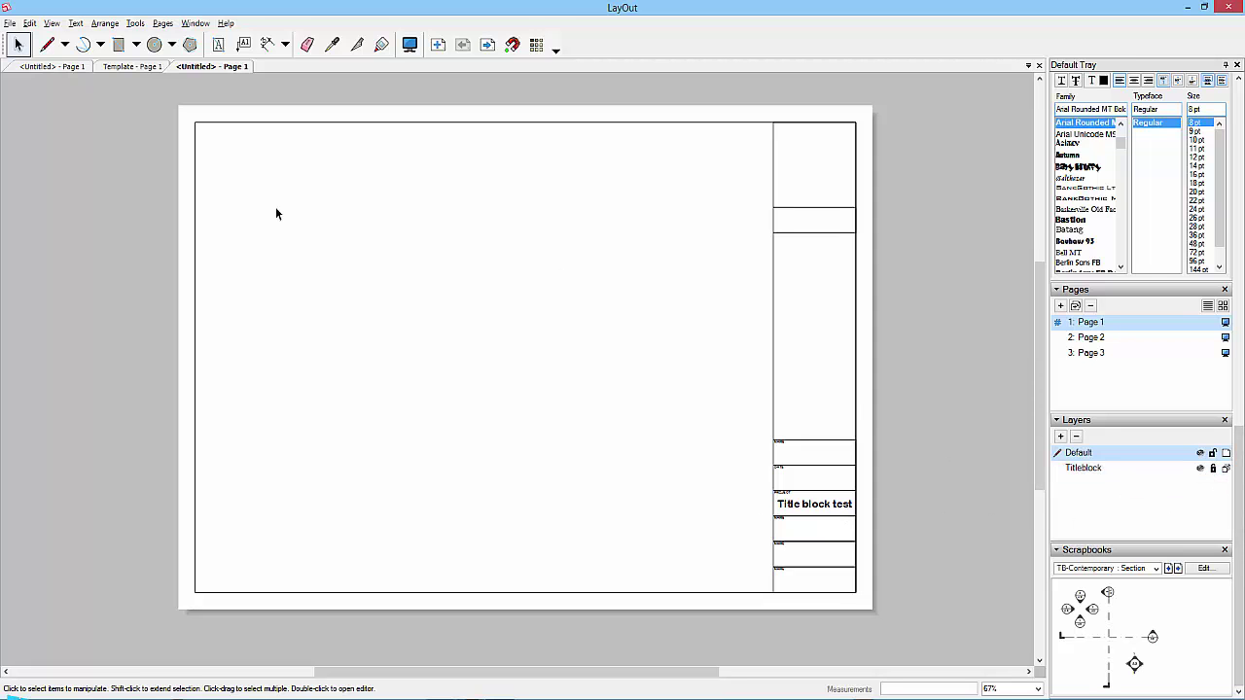
{"action": "left_click_drag", "start_coordinate": [162, 103], "coordinate": [886, 619]}
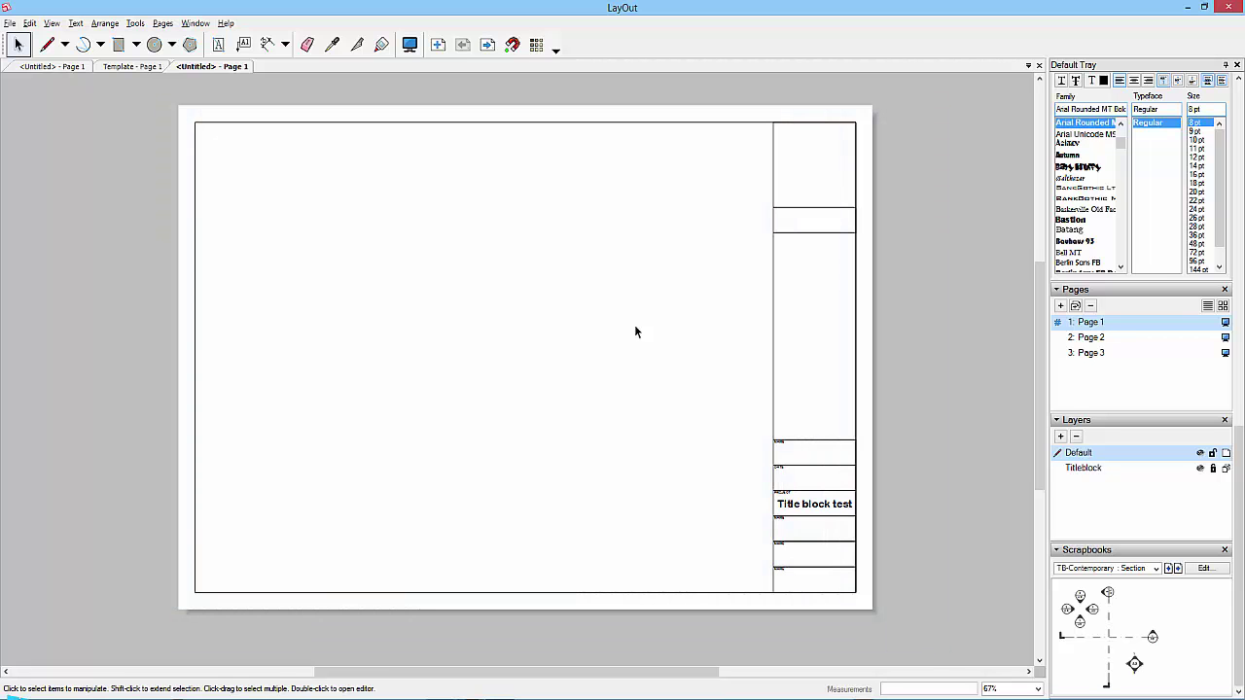